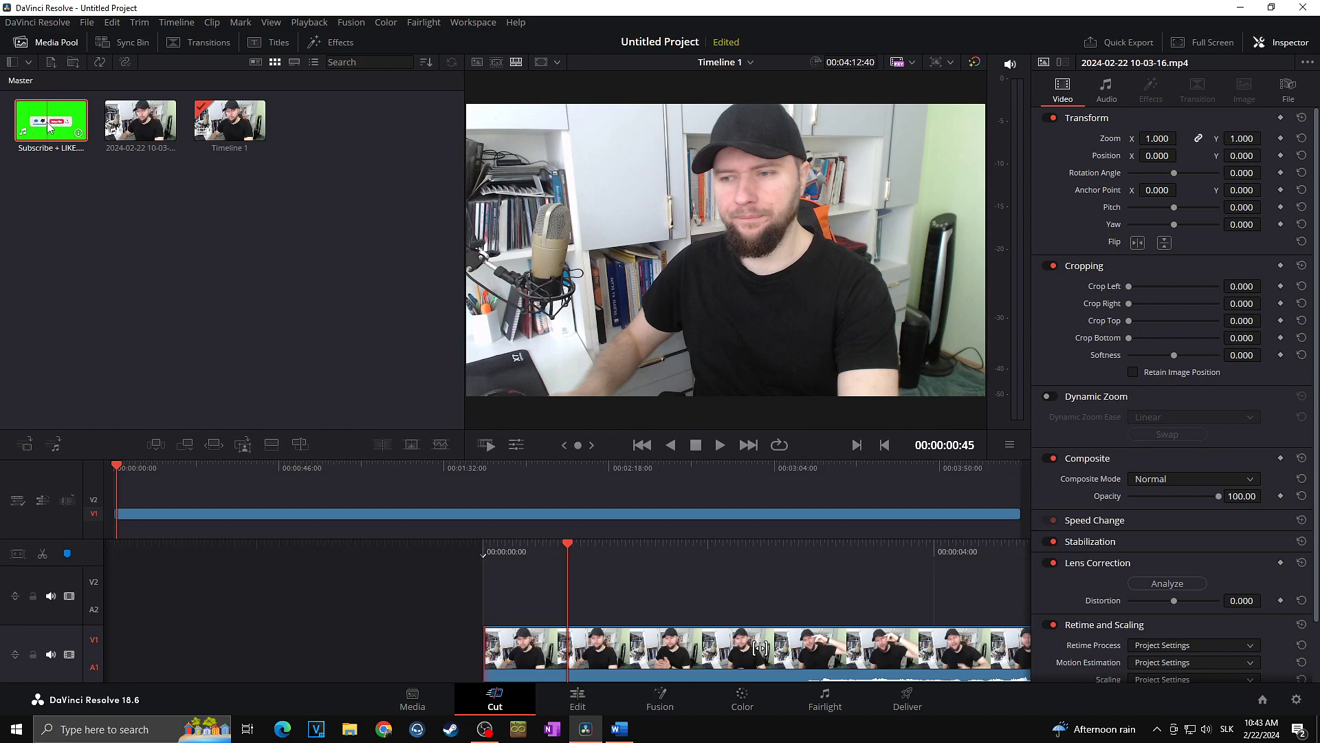
# Place Subscribe + LIKE.mp4 on V2 at the timeline start and scrub the playhead to preview it
pyautogui.moveTo(51, 132); pyautogui.dragTo(117, 506)
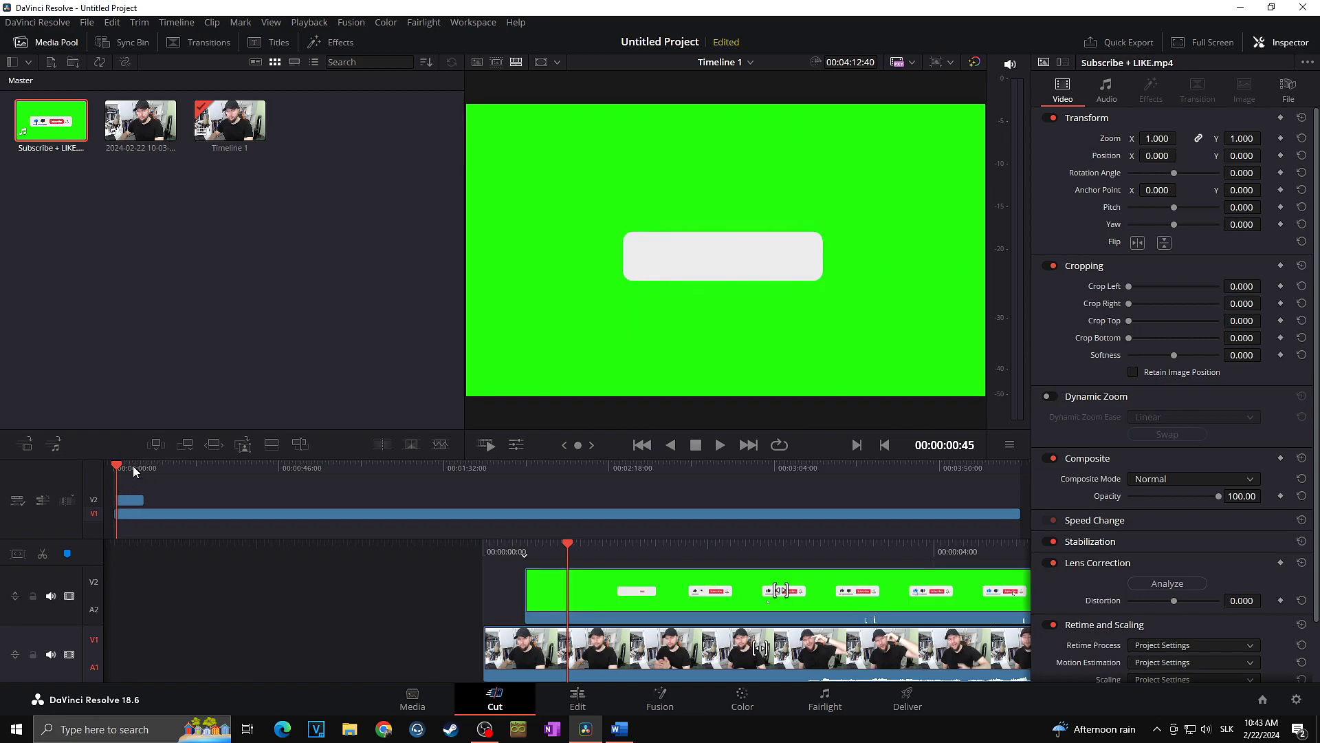
pyautogui.click(130, 468)
pyautogui.click(117, 467)
pyautogui.click(129, 468)
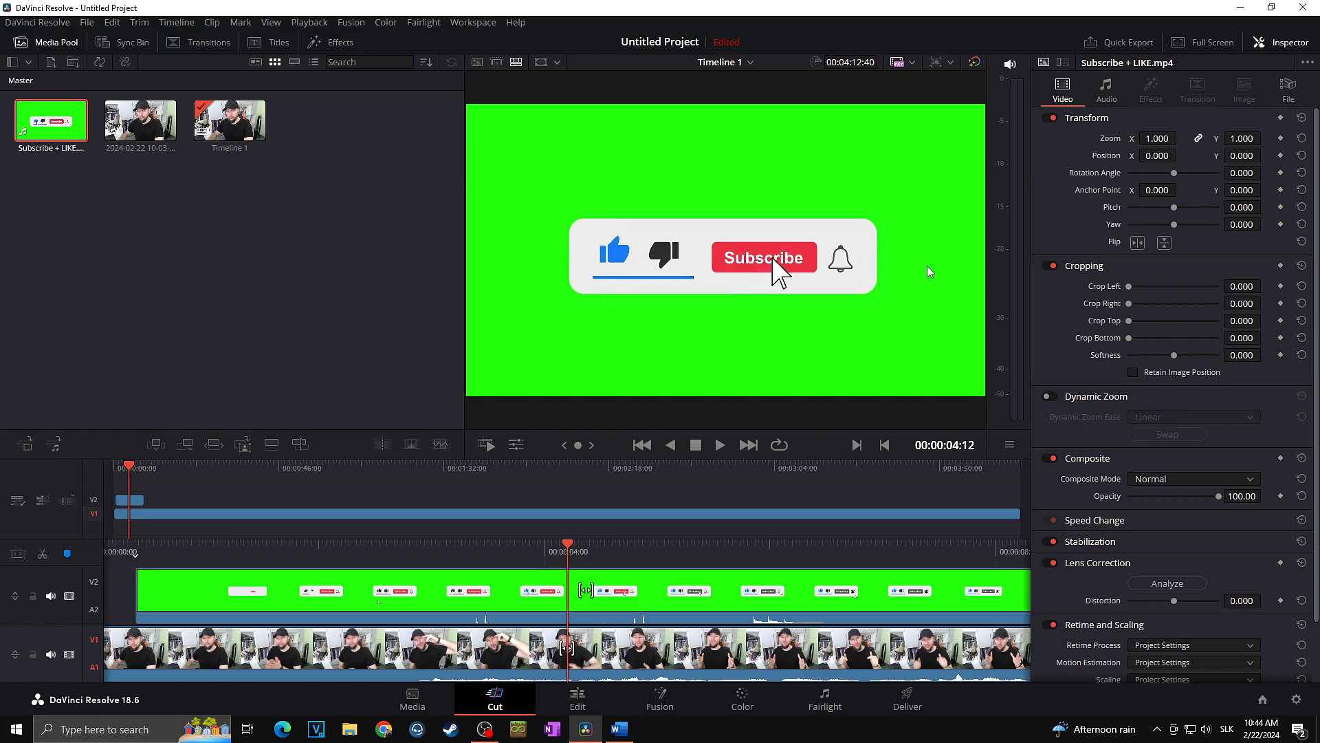
# On the Color page, add an Alpha Output and connect node 01's alpha output to it
pyautogui.click(744, 703)
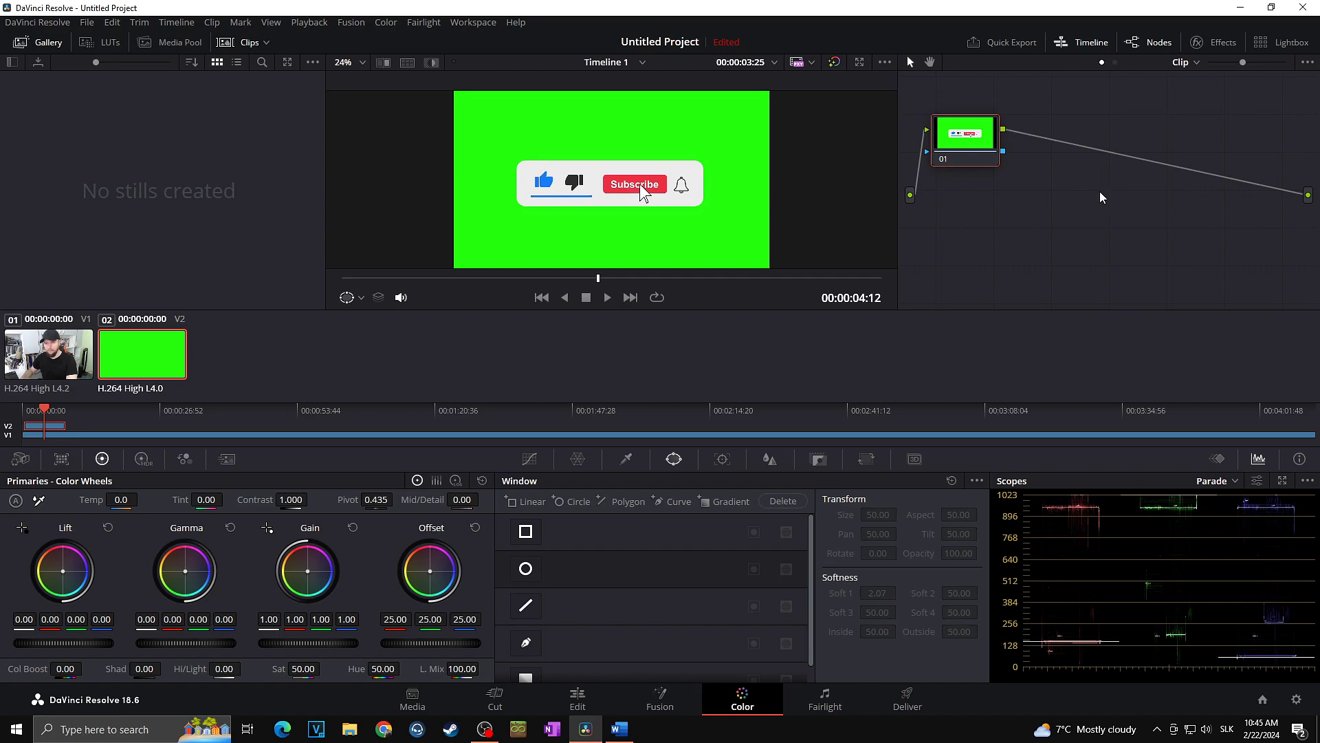
pyautogui.rightClick(1053, 193)
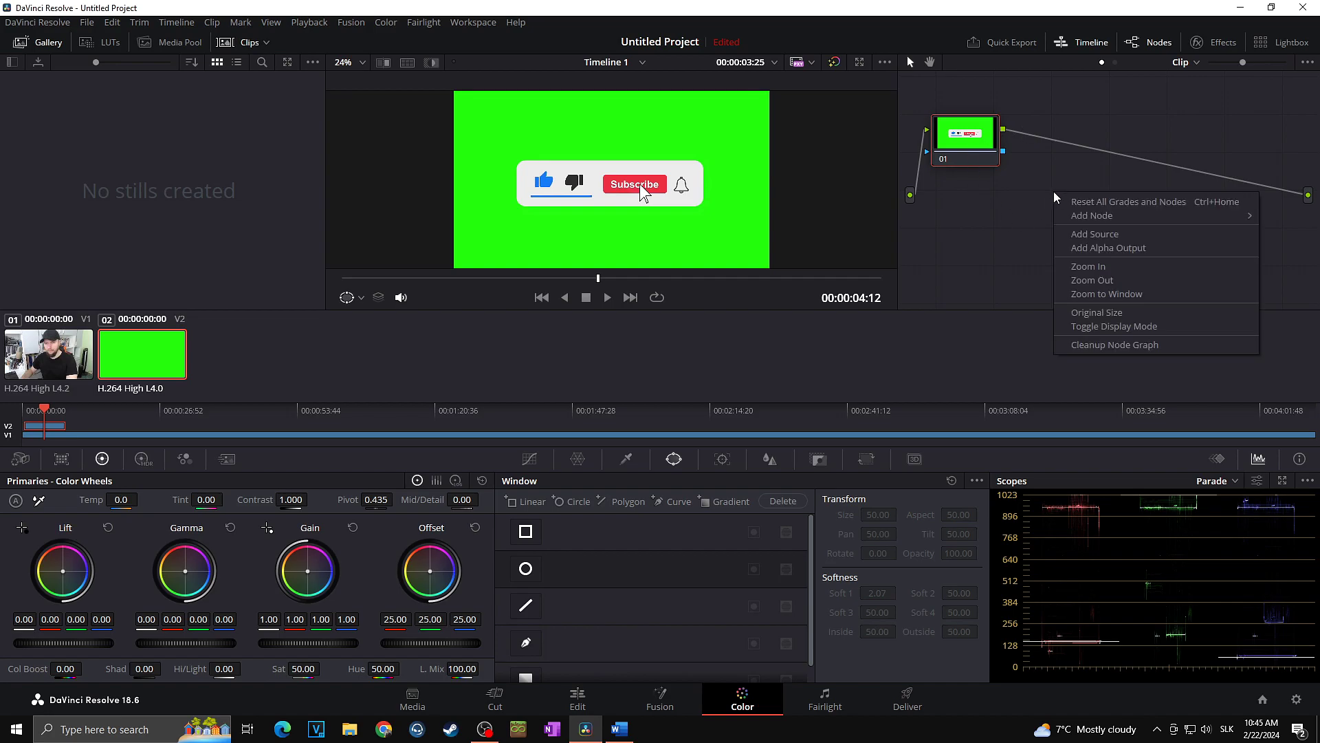
pyautogui.click(1097, 250)
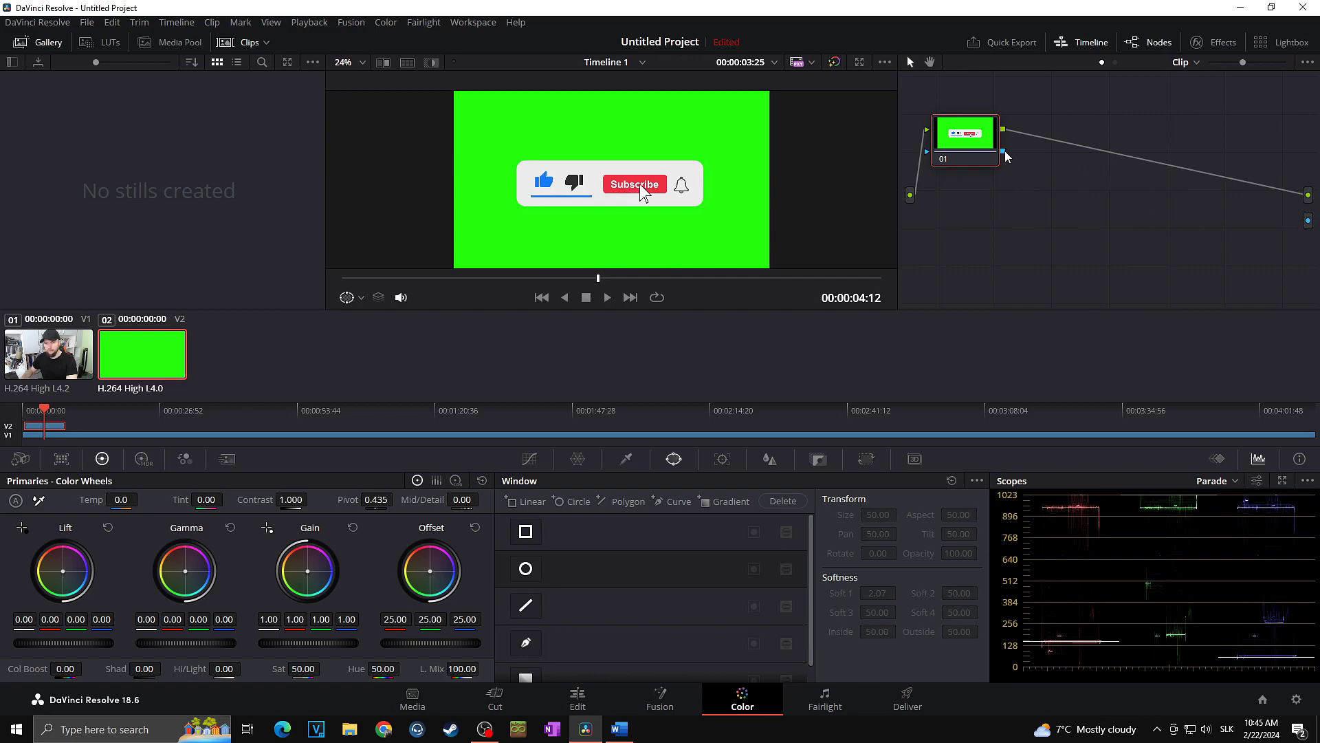
pyautogui.moveTo(1005, 153); pyautogui.dragTo(1309, 221)
# Key out the green with an inverted HSL qualifier and feather the edges to hue softness 38.6
pyautogui.click(628, 460)
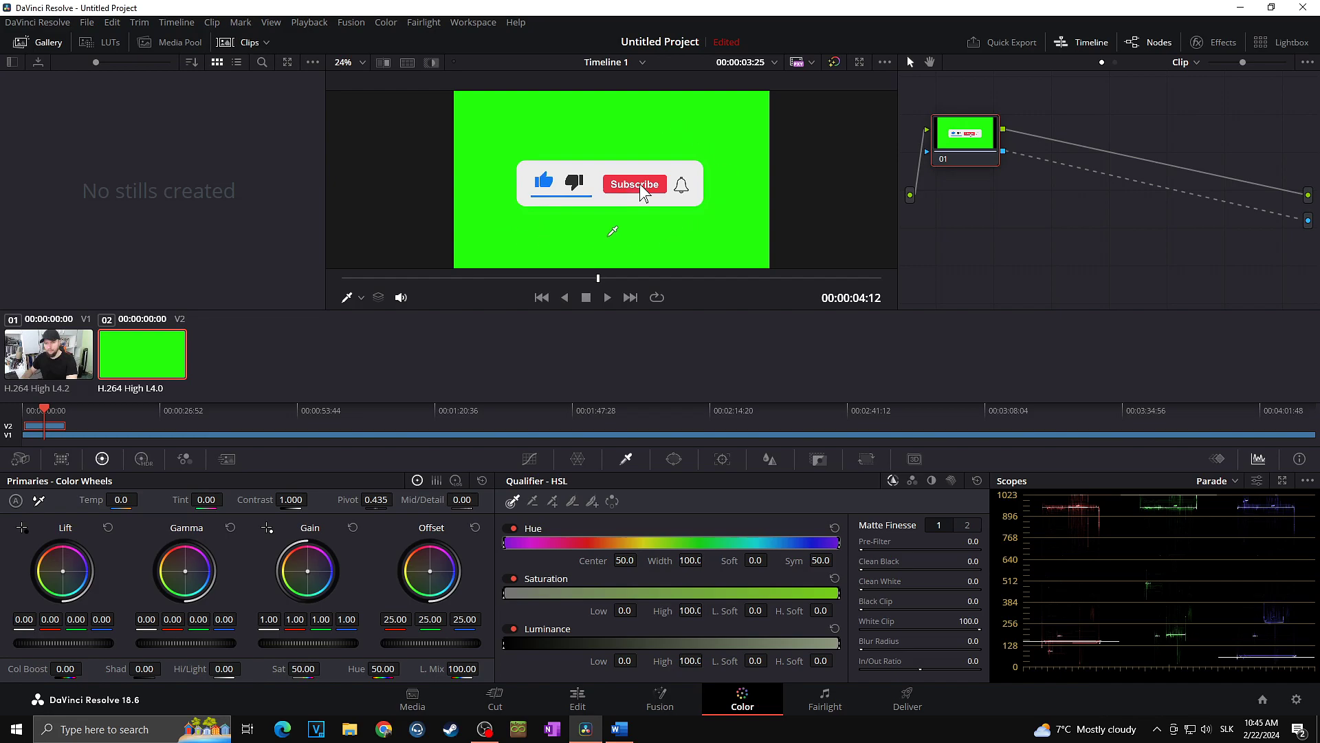
pyautogui.click(610, 234)
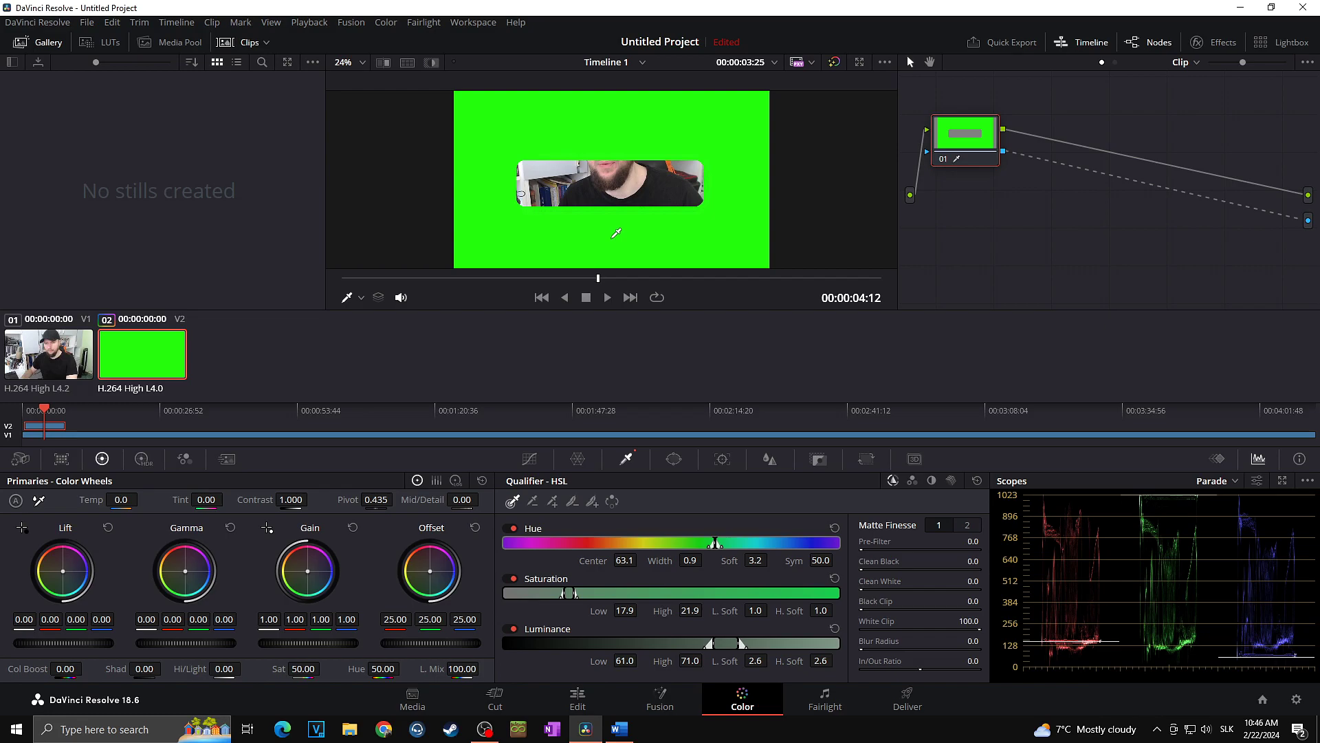
pyautogui.click(612, 502)
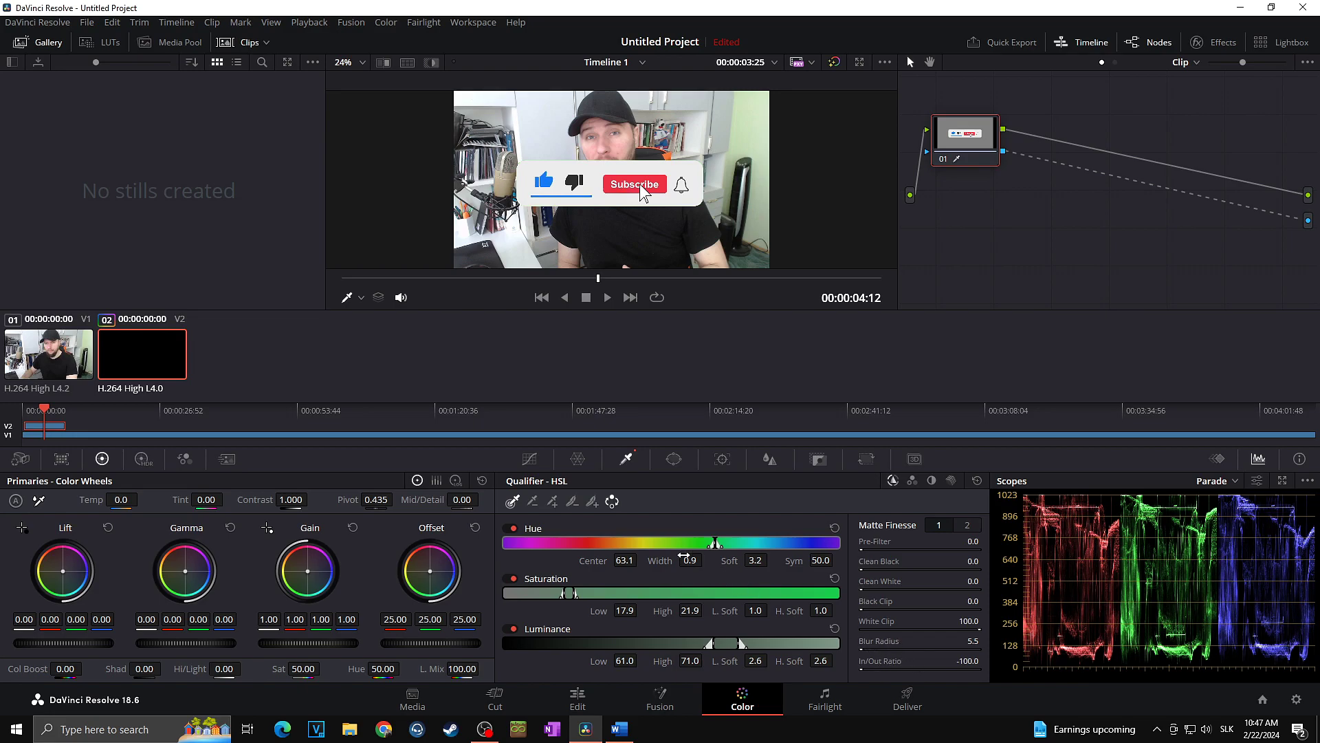
pyautogui.click(592, 503)
pyautogui.moveTo(641, 169); pyautogui.dragTo(631, 162)
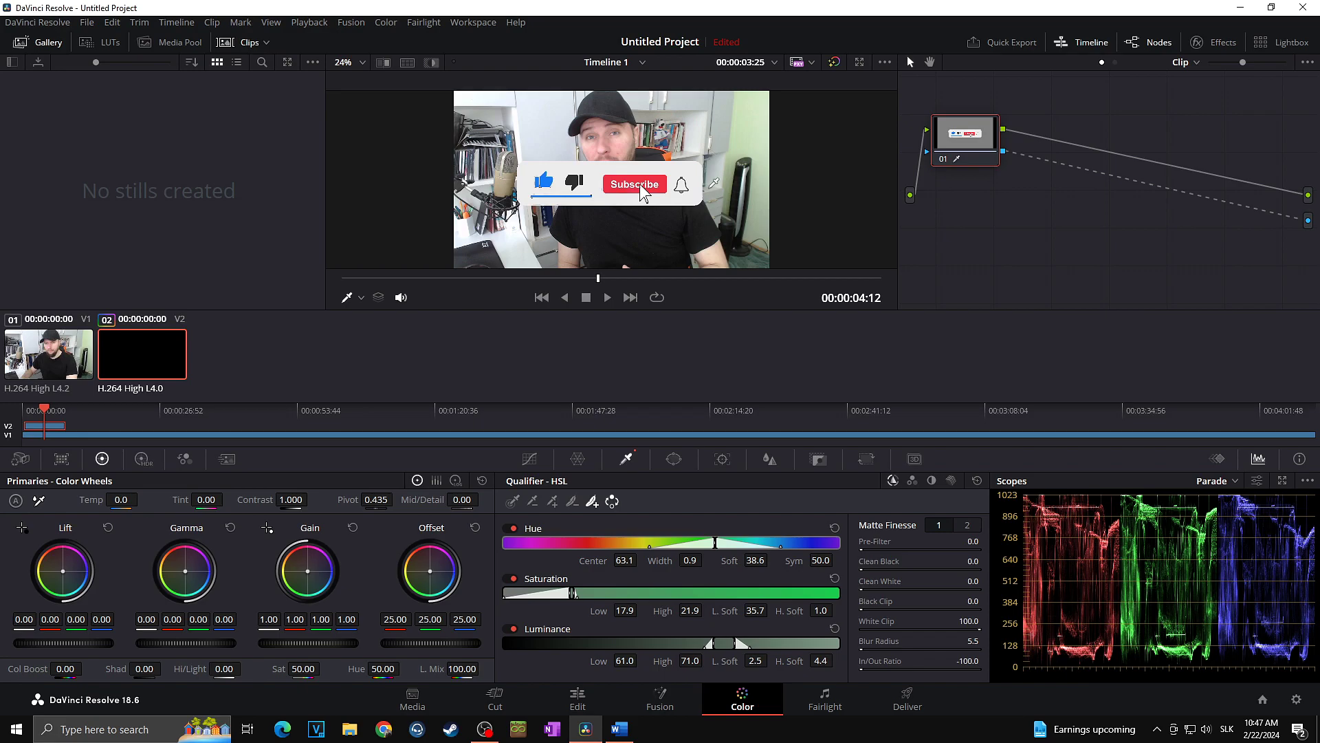
# On the Edit page, scale the overlay to 0.530 and position it at -433, -247
pyautogui.click(579, 701)
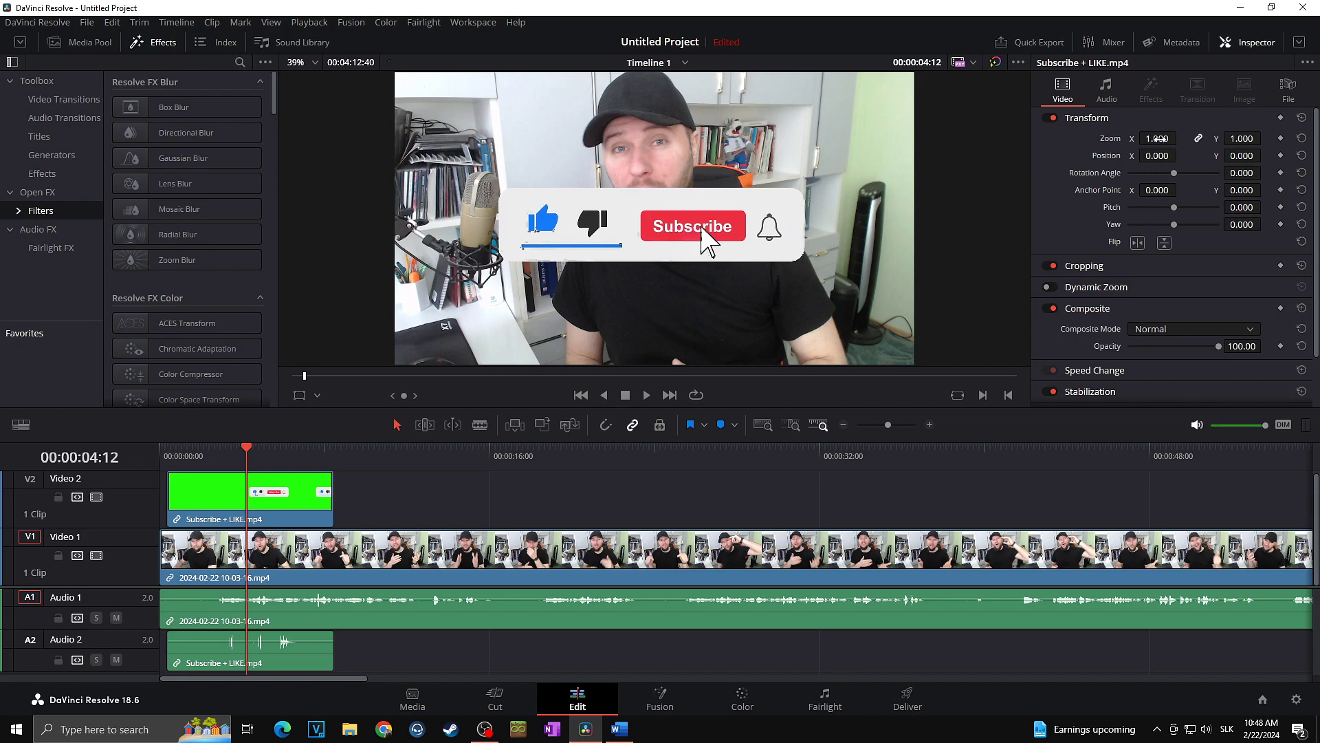
pyautogui.moveTo(1158, 138); pyautogui.dragTo(1114, 138)
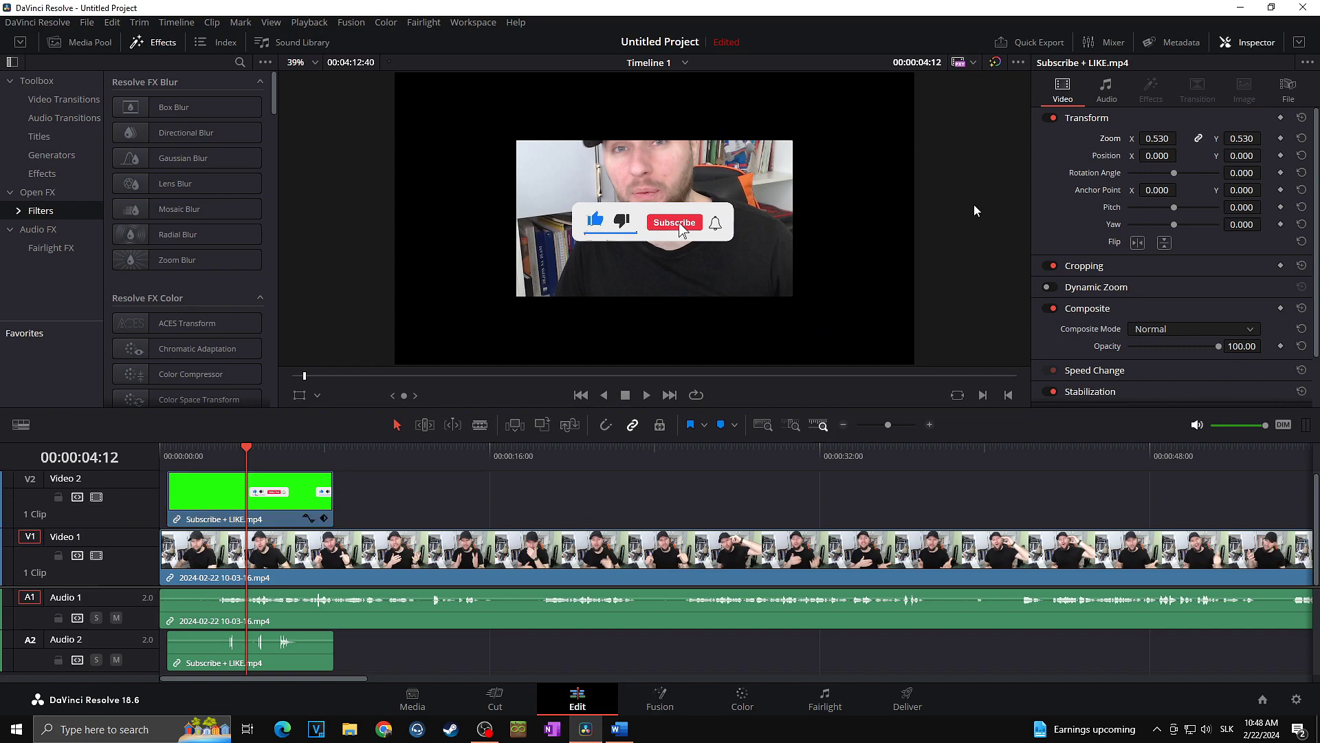
pyautogui.moveTo(1158, 155); pyautogui.dragTo(1121, 155)
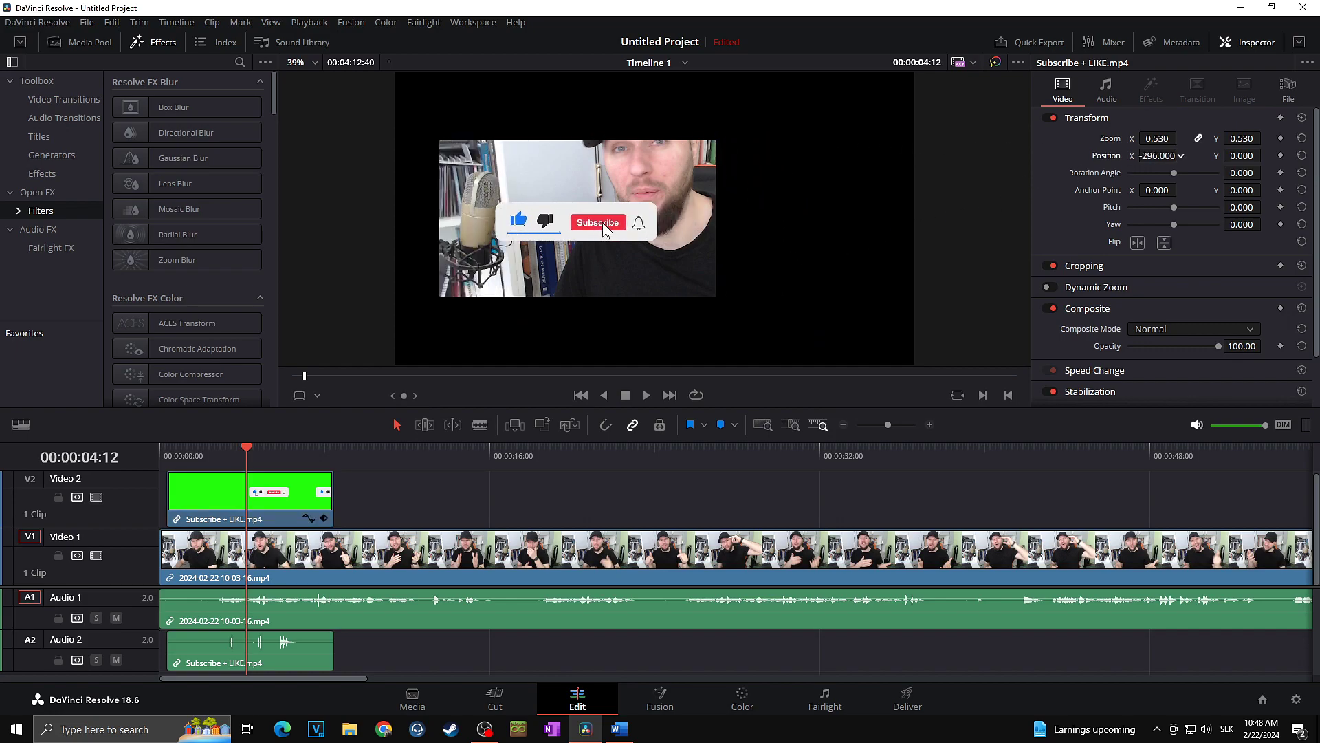
pyautogui.moveTo(603, 229); pyautogui.dragTo(562, 295)
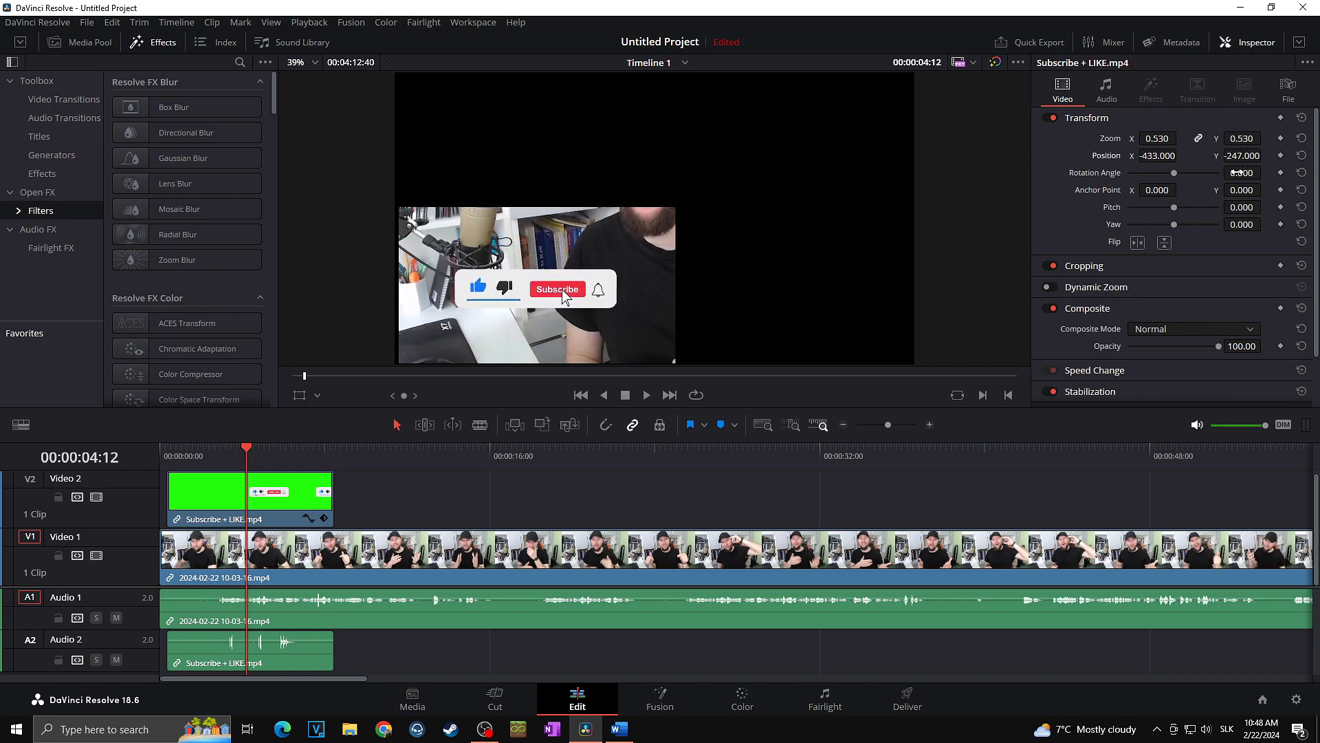
pyautogui.click(738, 711)
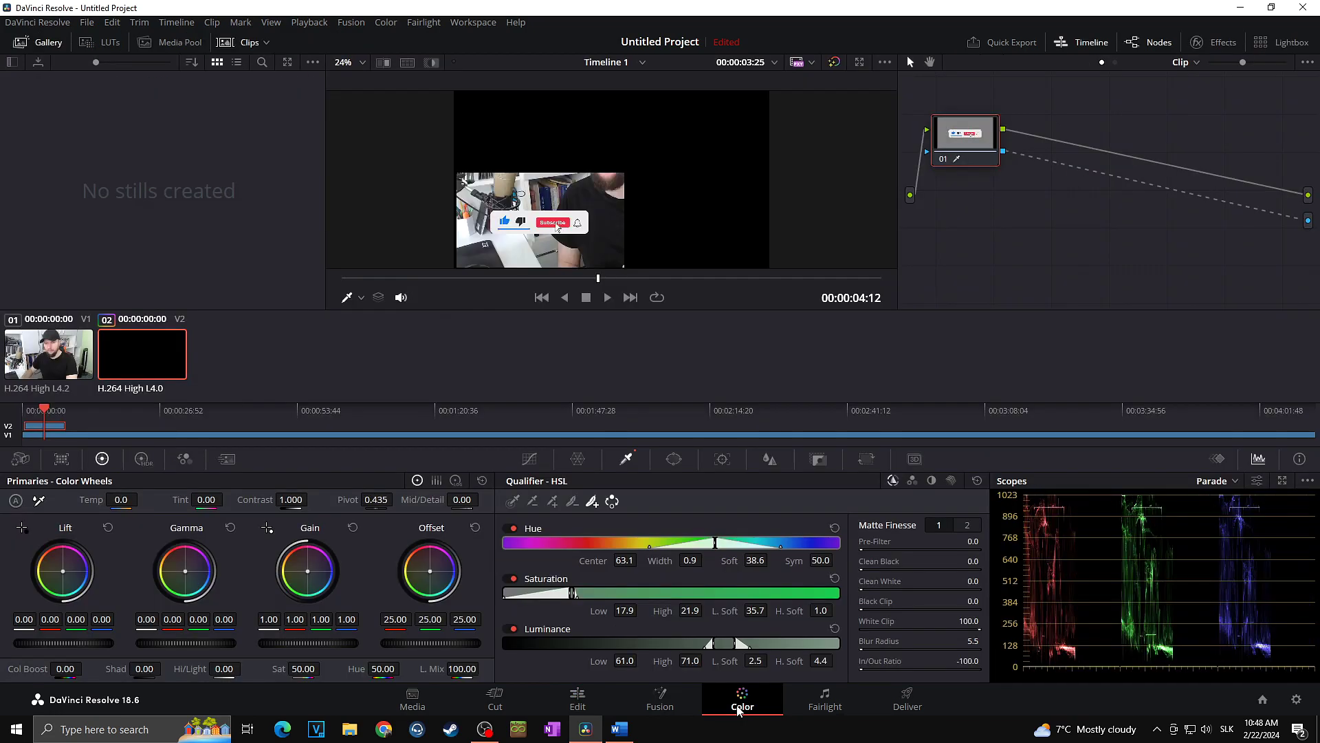
# Add a rectangle window to node 01 and shift it over the Subscribe overlay
pyautogui.click(676, 460)
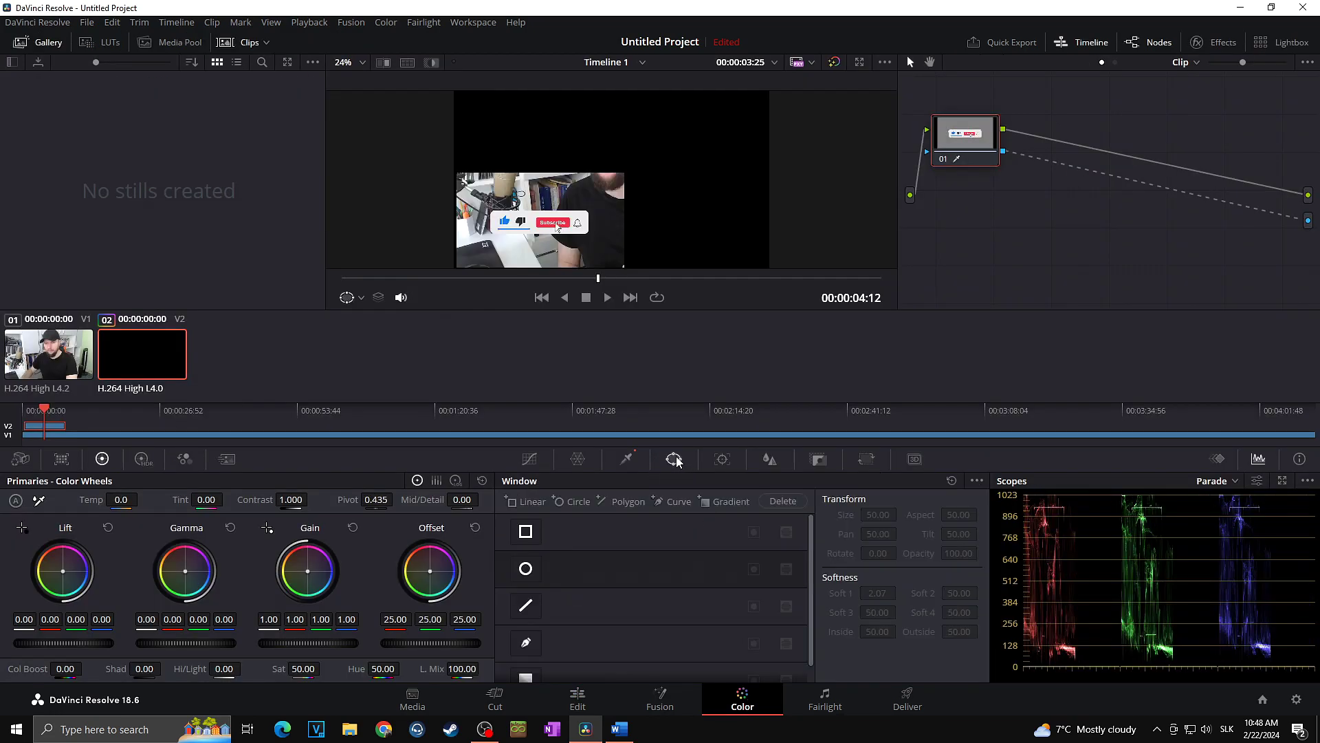
pyautogui.click(525, 530)
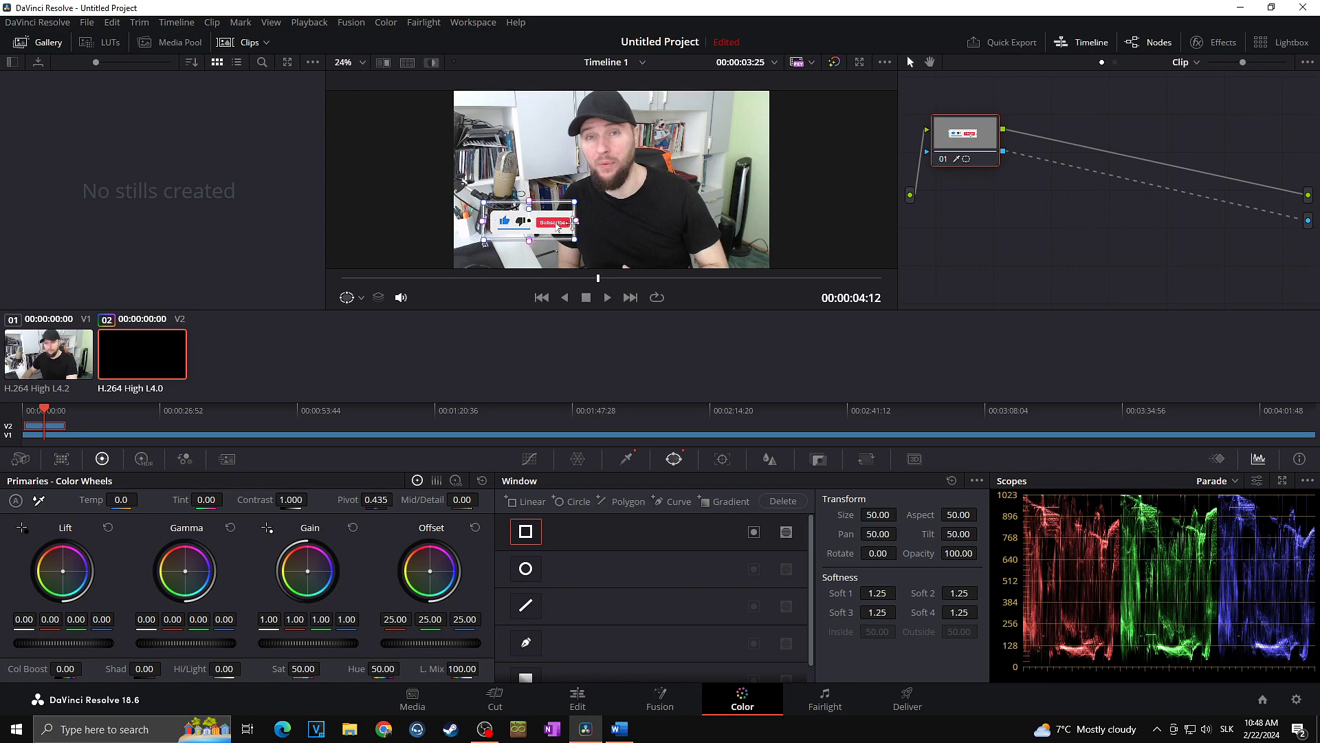
pyautogui.moveTo(529, 221); pyautogui.dragTo(544, 221)
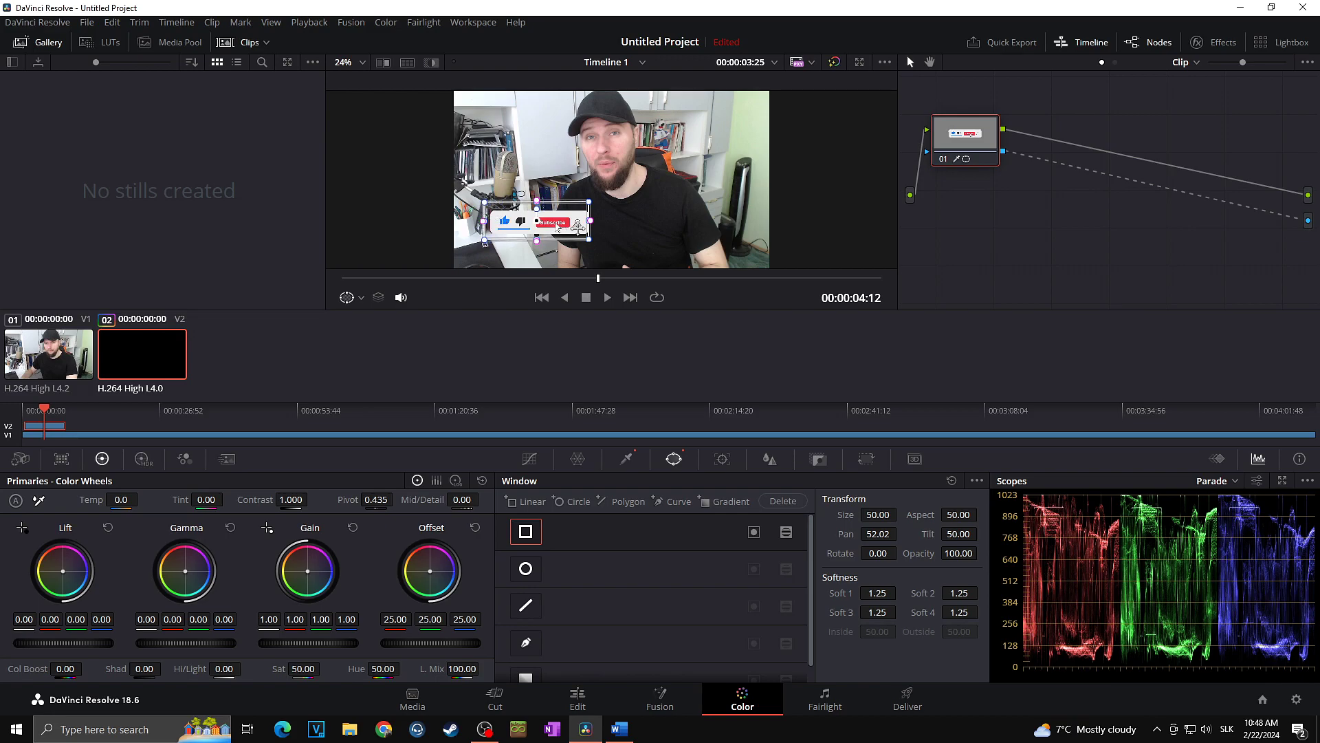
pyautogui.moveTo(587, 221); pyautogui.dragTo(540, 246)
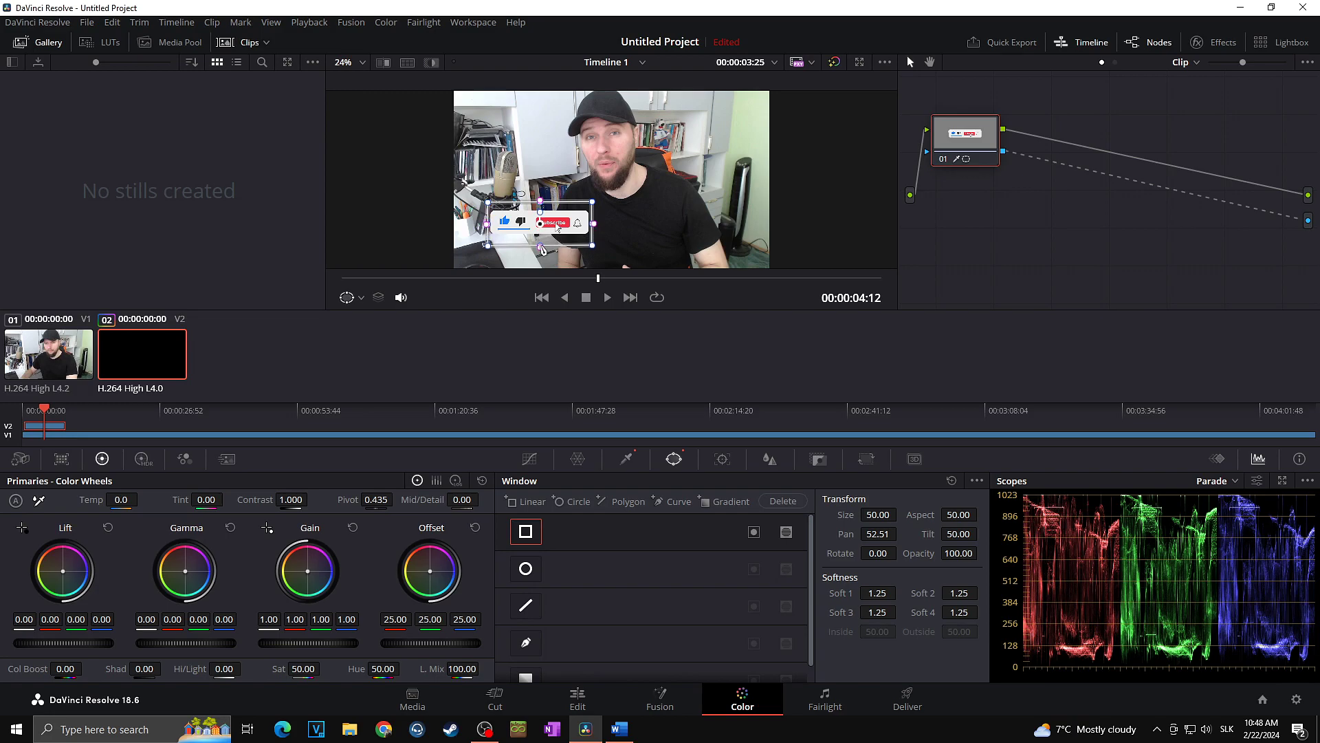
pyautogui.click(577, 699)
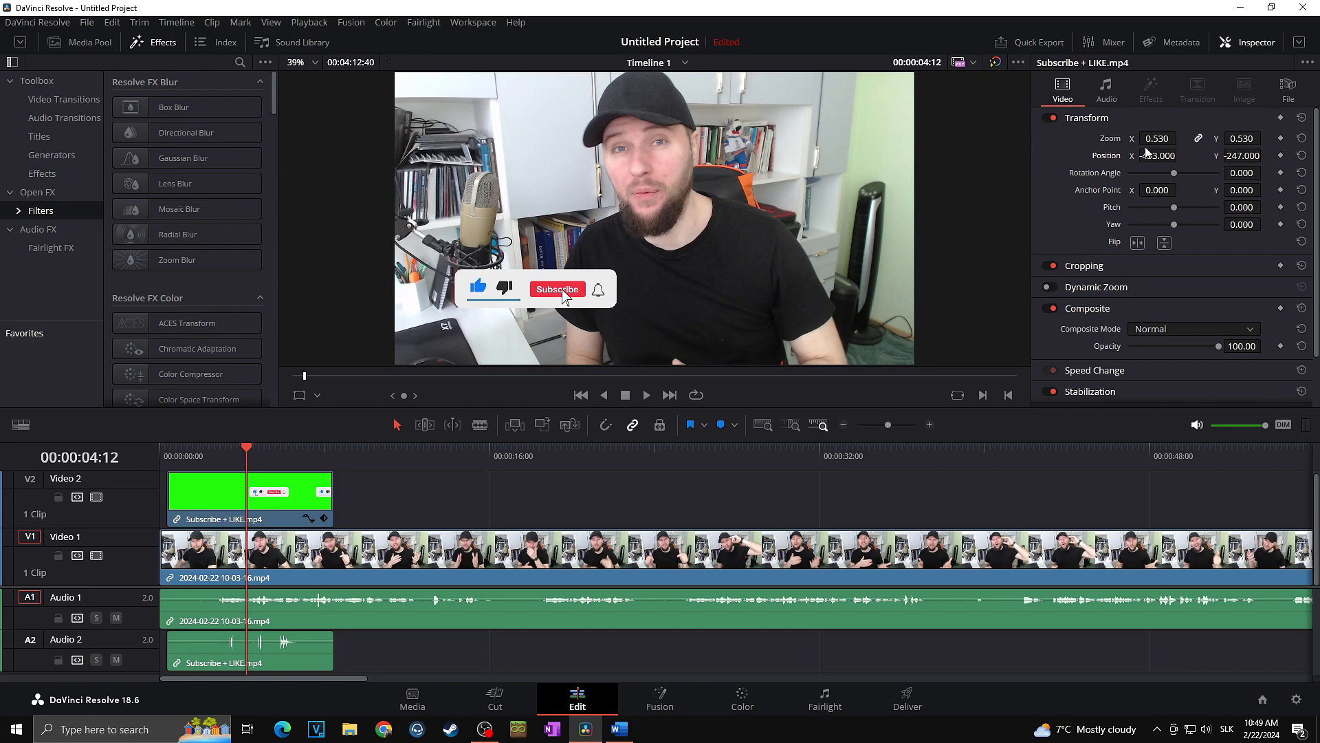
# Replace the old Subscribe clip on V2 with a fresh copy of Subscribe + LIKE.mp4
pyautogui.moveTo(1248, 157); pyautogui.dragTo(1190, 179)
pyautogui.hotkey('shift', '3')
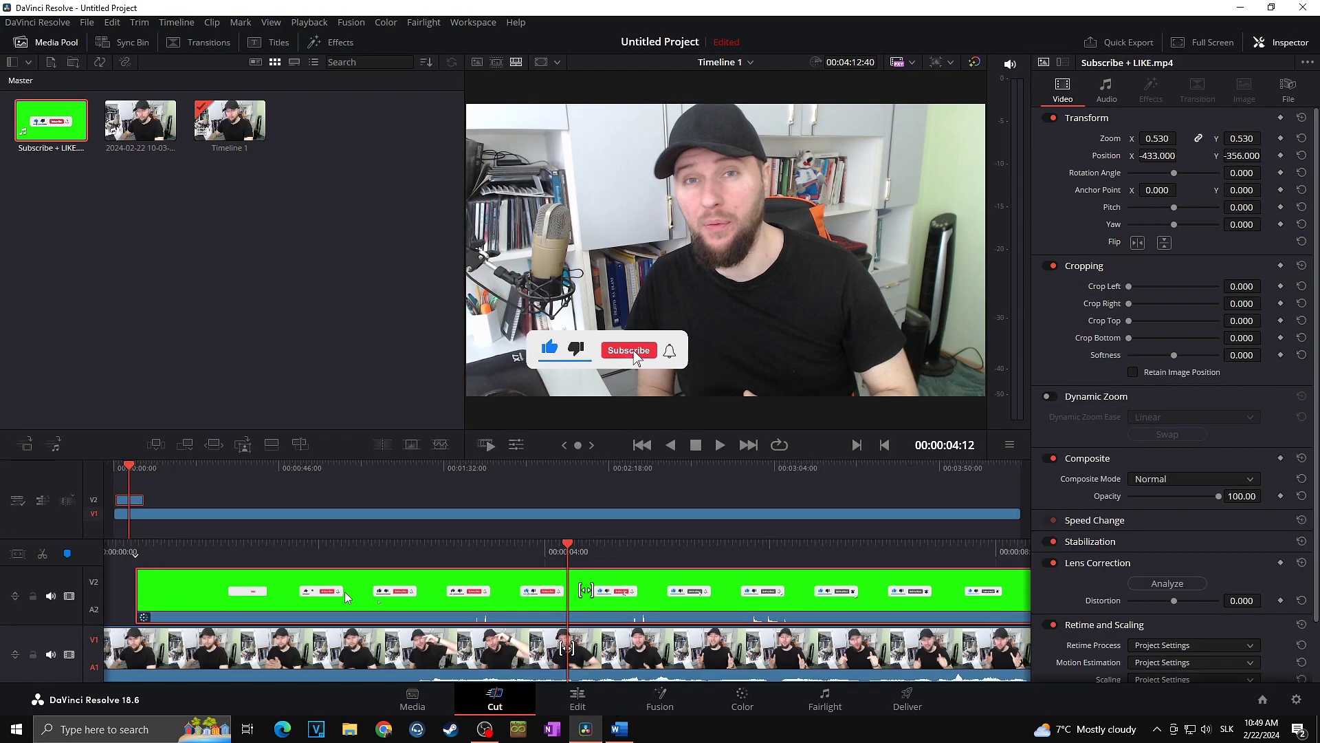
pyautogui.press('Delete')
pyautogui.moveTo(53, 118); pyautogui.dragTo(122, 502)
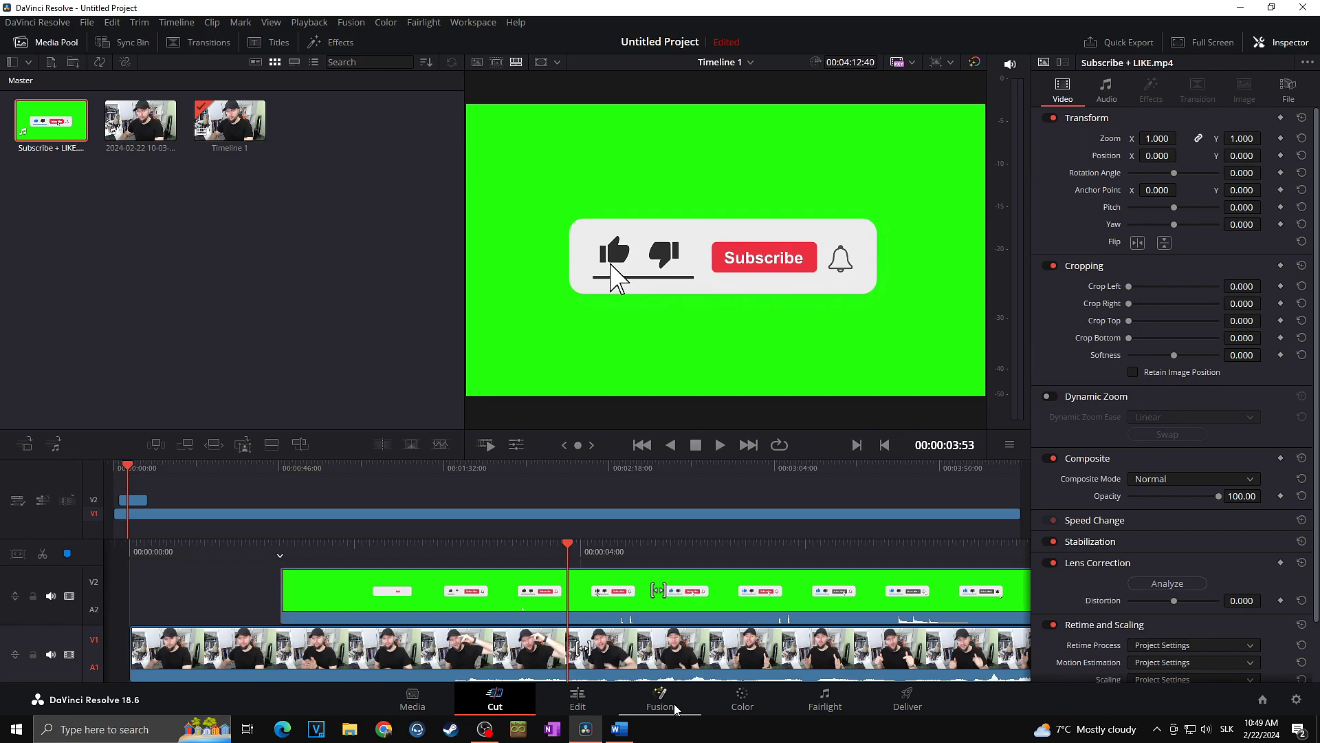
pyautogui.hotkey('shift', '4')
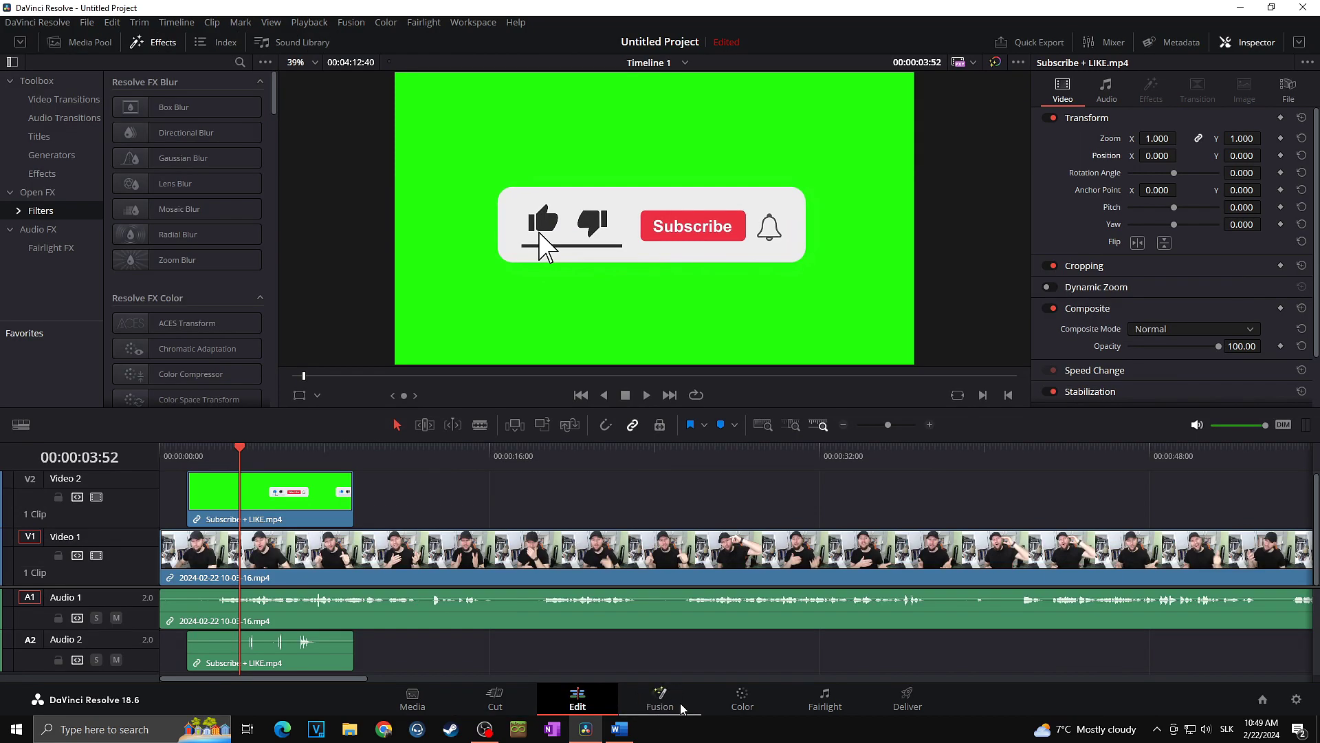
# In Fusion, search effects for 'delta' and insert a Delta Keyer between MediaIn1 and MediaOut1
pyautogui.click(679, 703)
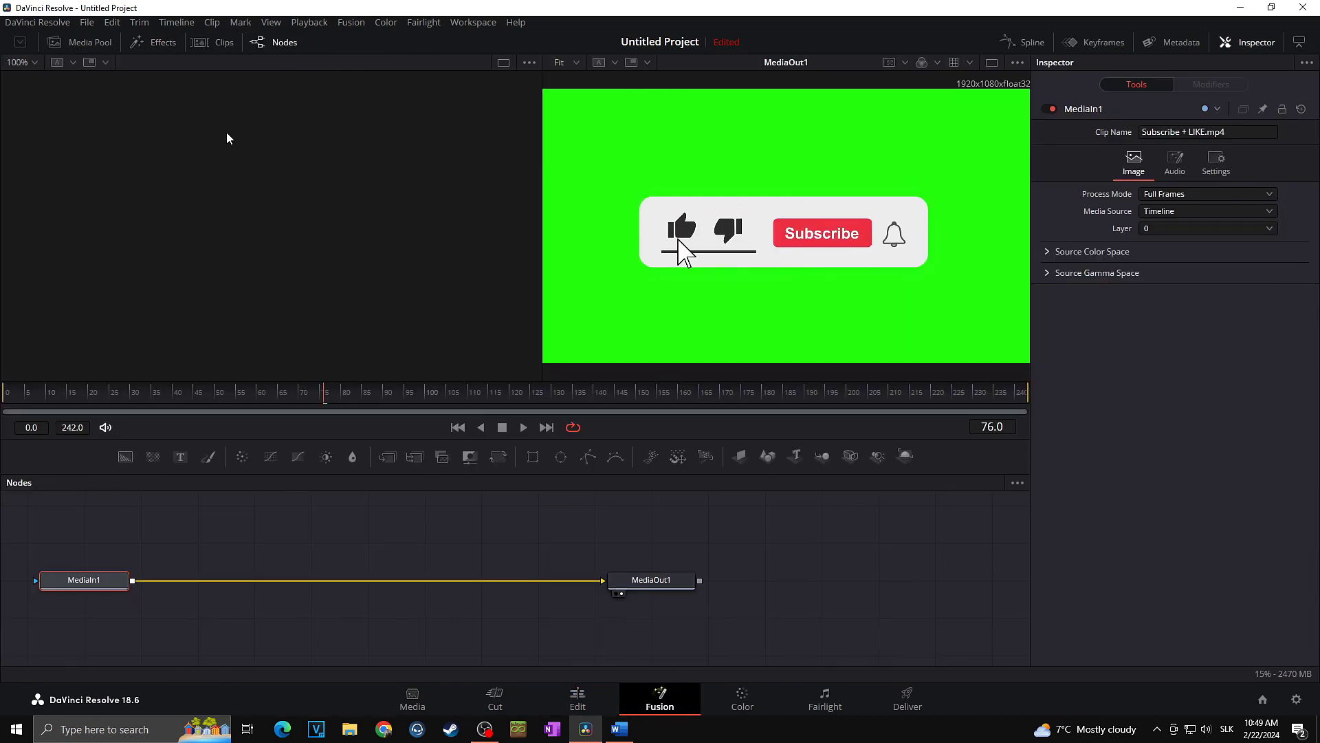
pyautogui.click(156, 44)
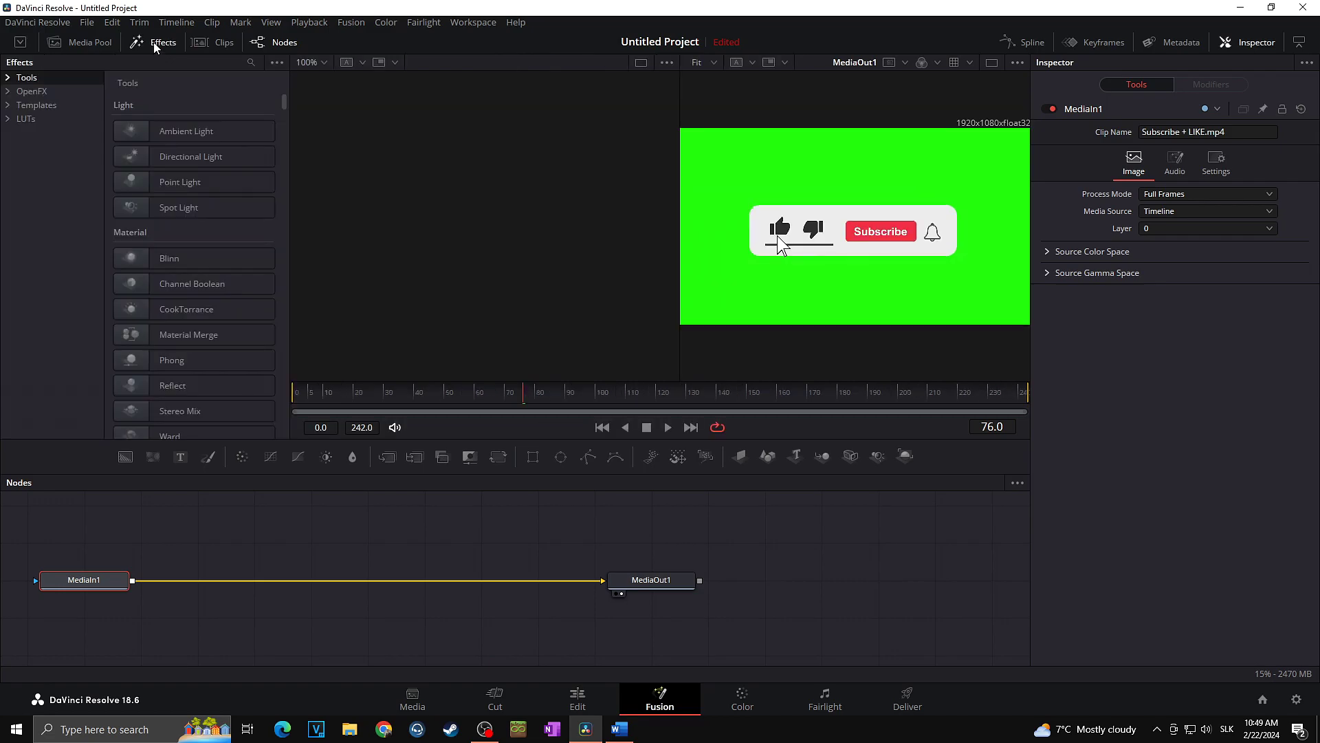
pyautogui.click(252, 62)
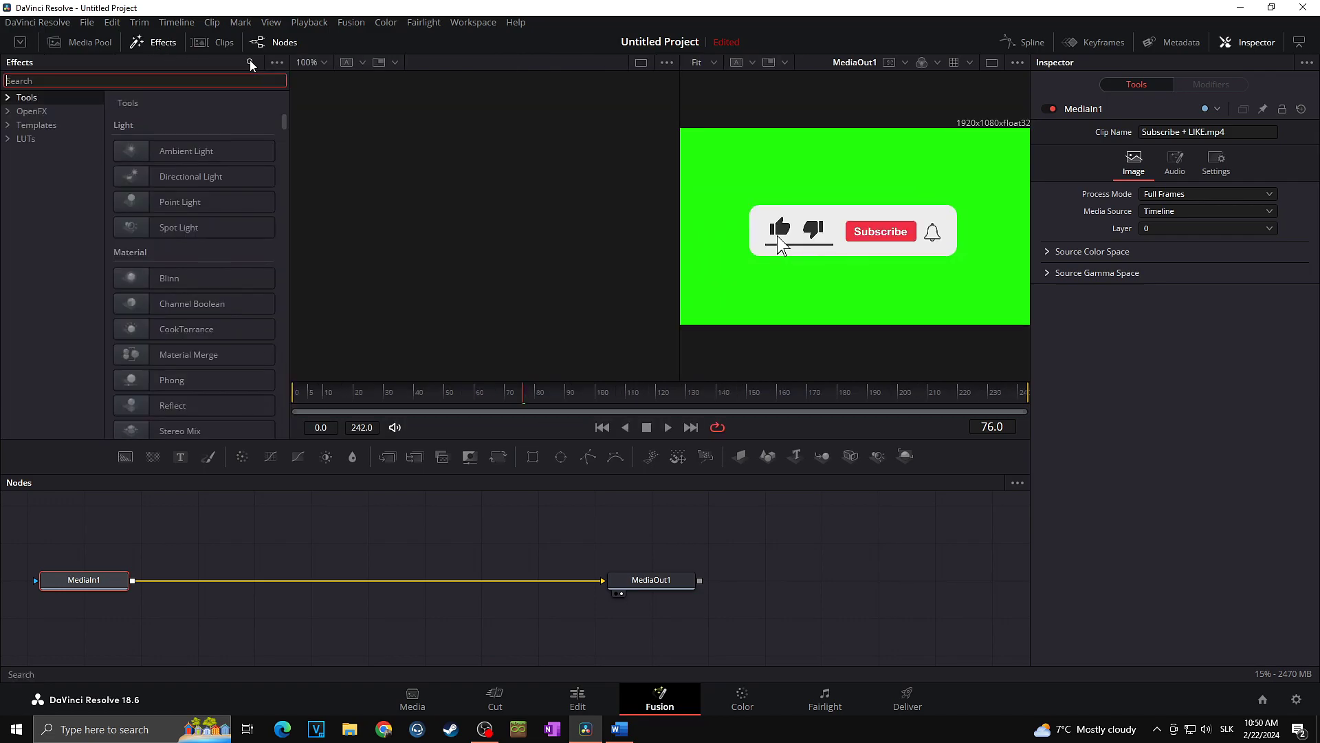
pyautogui.write('delta')
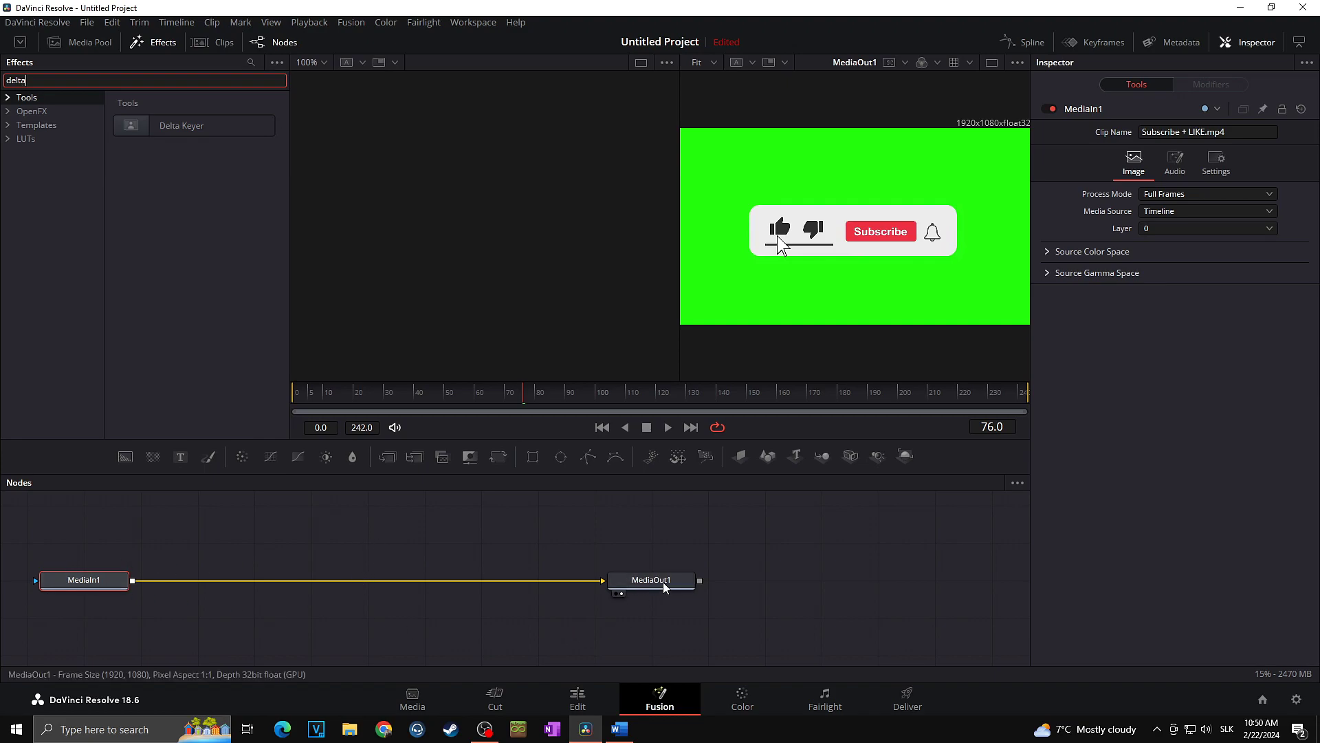
pyautogui.moveTo(197, 130); pyautogui.dragTo(356, 585)
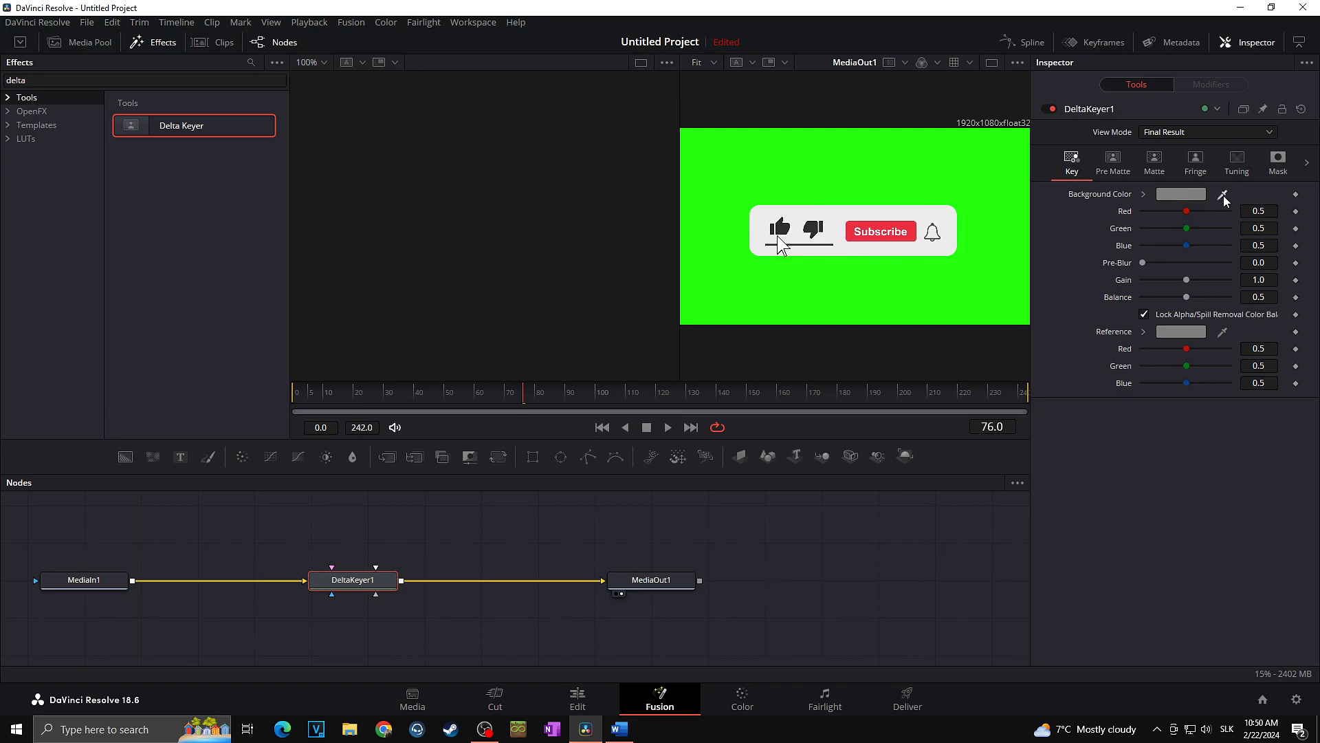
# Sample the green backdrop with DeltaKeyer1's Background Color eyedropper
pyautogui.moveTo(1223, 198); pyautogui.dragTo(990, 178)
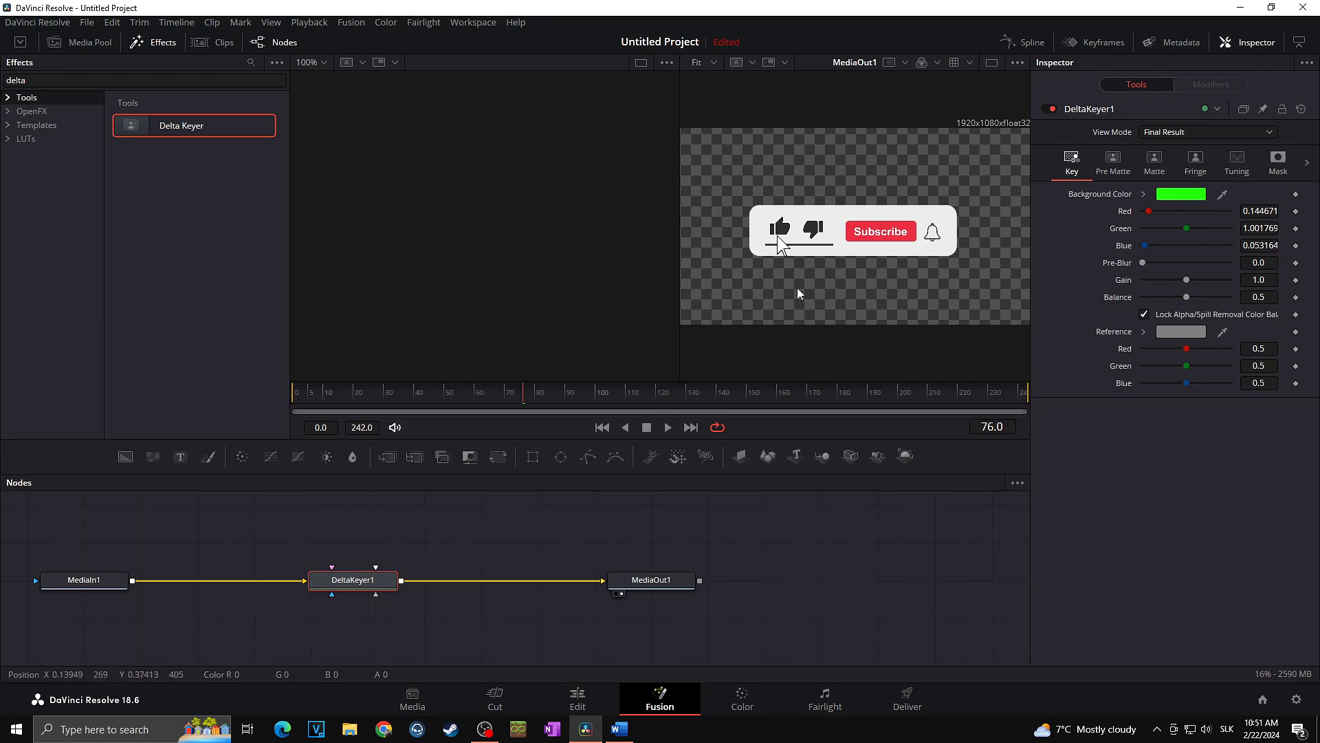
pyautogui.click(1167, 134)
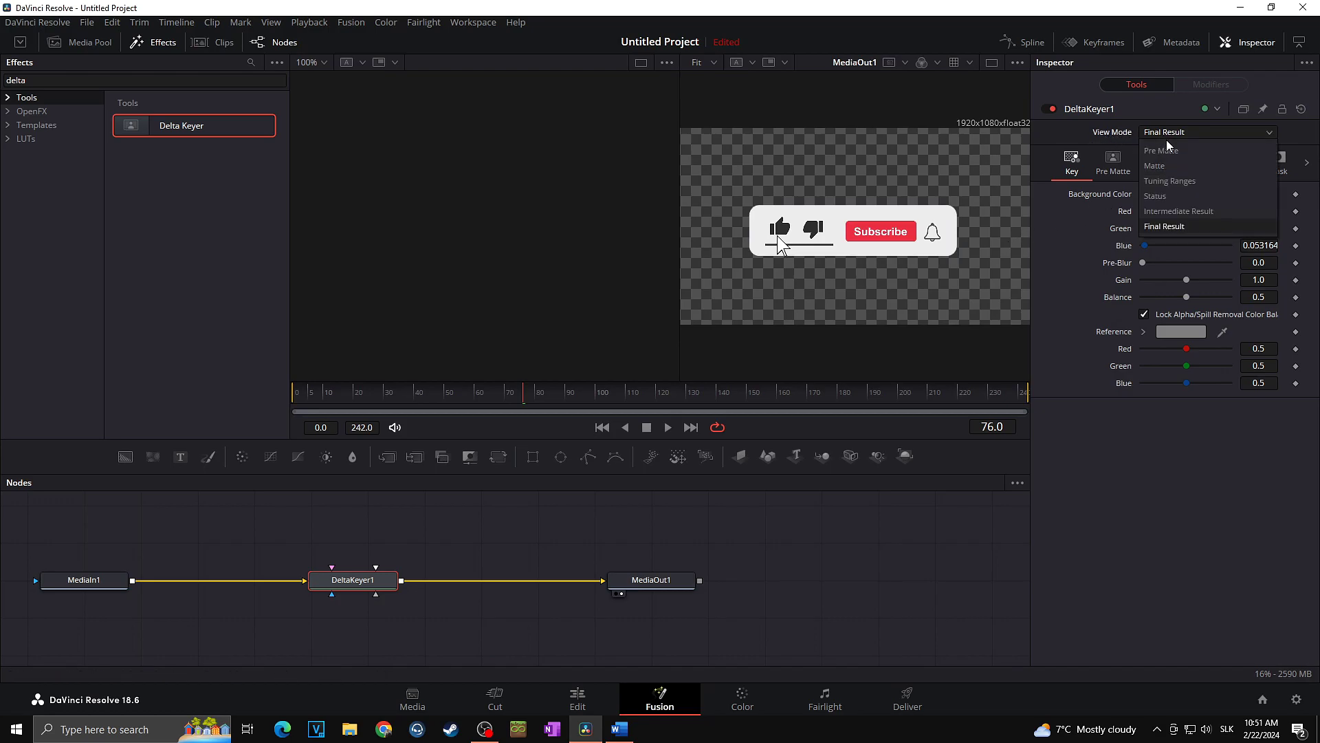
pyautogui.click(1178, 162)
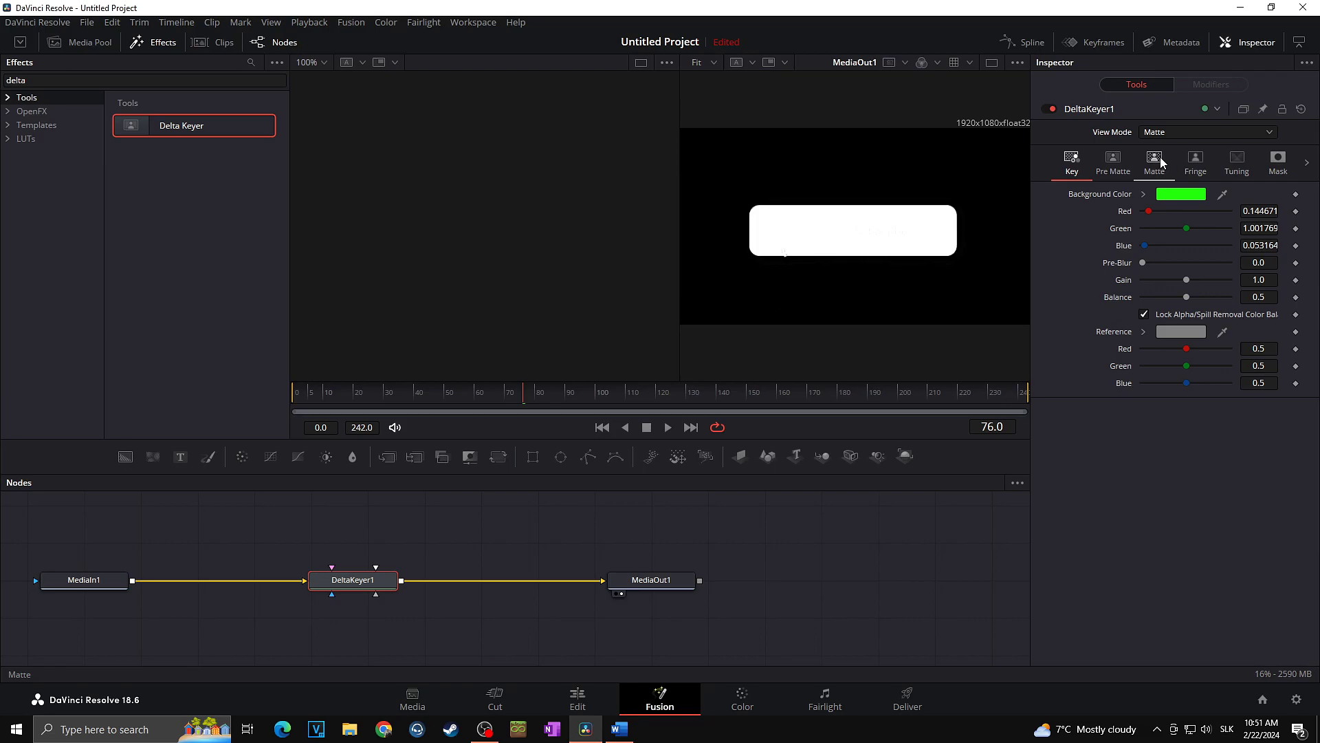
pyautogui.click(1159, 163)
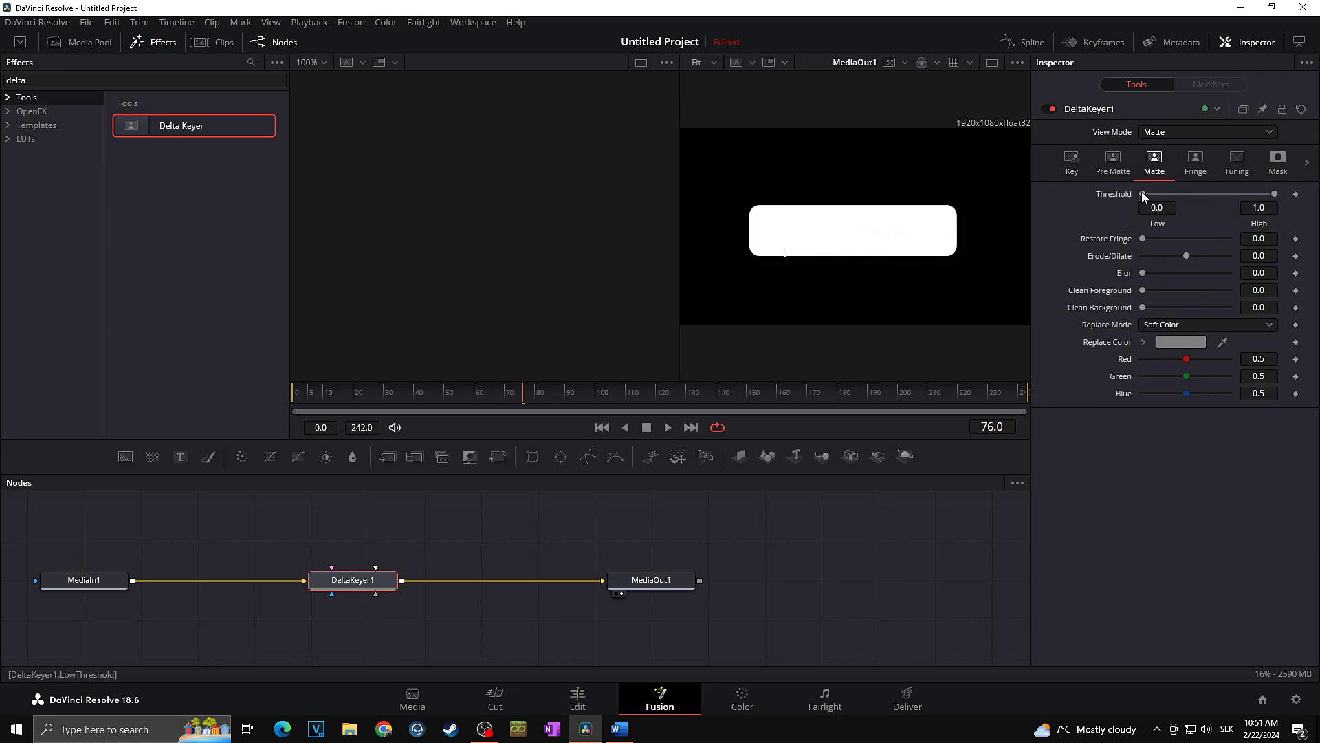
pyautogui.moveTo(1144, 192); pyautogui.dragTo(1153, 197)
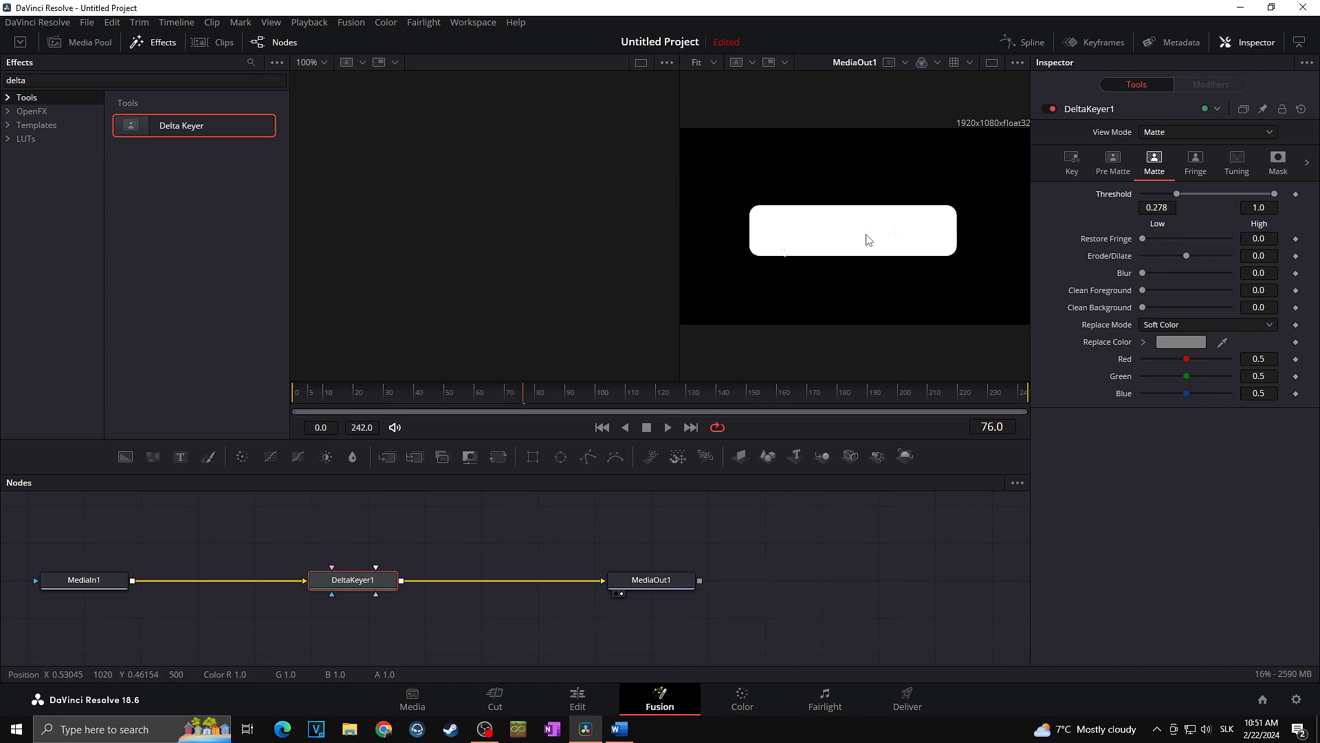
pyautogui.moveTo(1177, 195); pyautogui.dragTo(1112, 197)
pyautogui.click(1171, 134)
pyautogui.click(1168, 226)
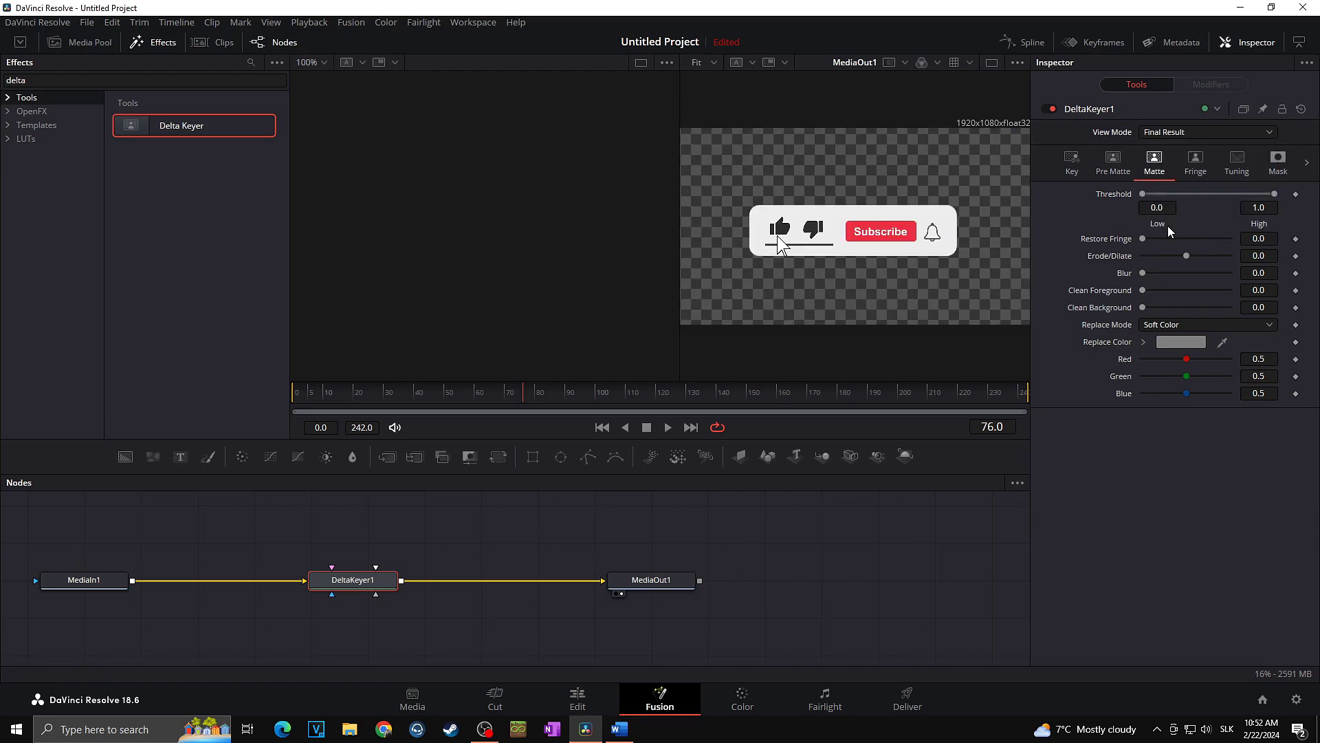
# On the Edit page, scale the keyed overlay to 0.440 and position it at X 432, Y -435
pyautogui.click(585, 703)
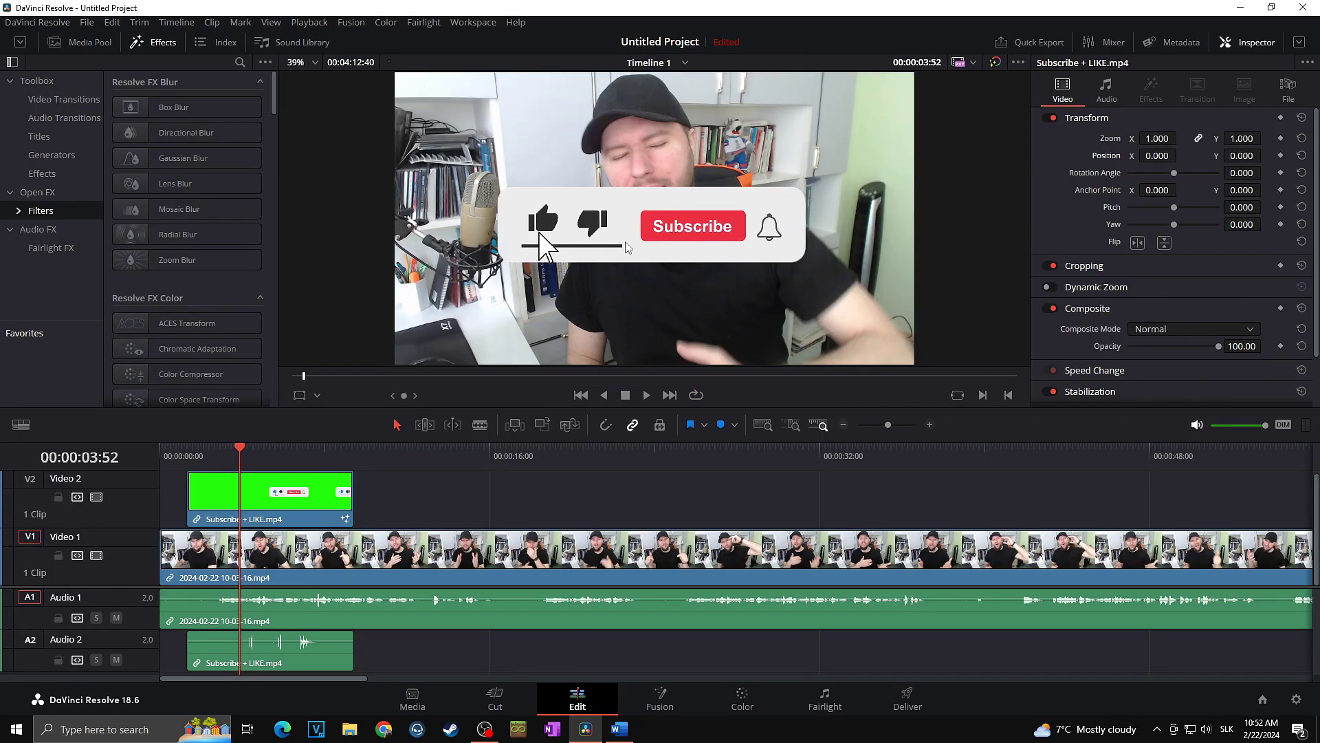
pyautogui.moveTo(1158, 139)
pyautogui.mouseDown()
pyautogui.moveTo(1210, 138)
pyautogui.moveTo(1148, 138)
pyautogui.moveTo(1162, 138)
pyautogui.moveTo(1158, 156)
pyautogui.mouseUp()
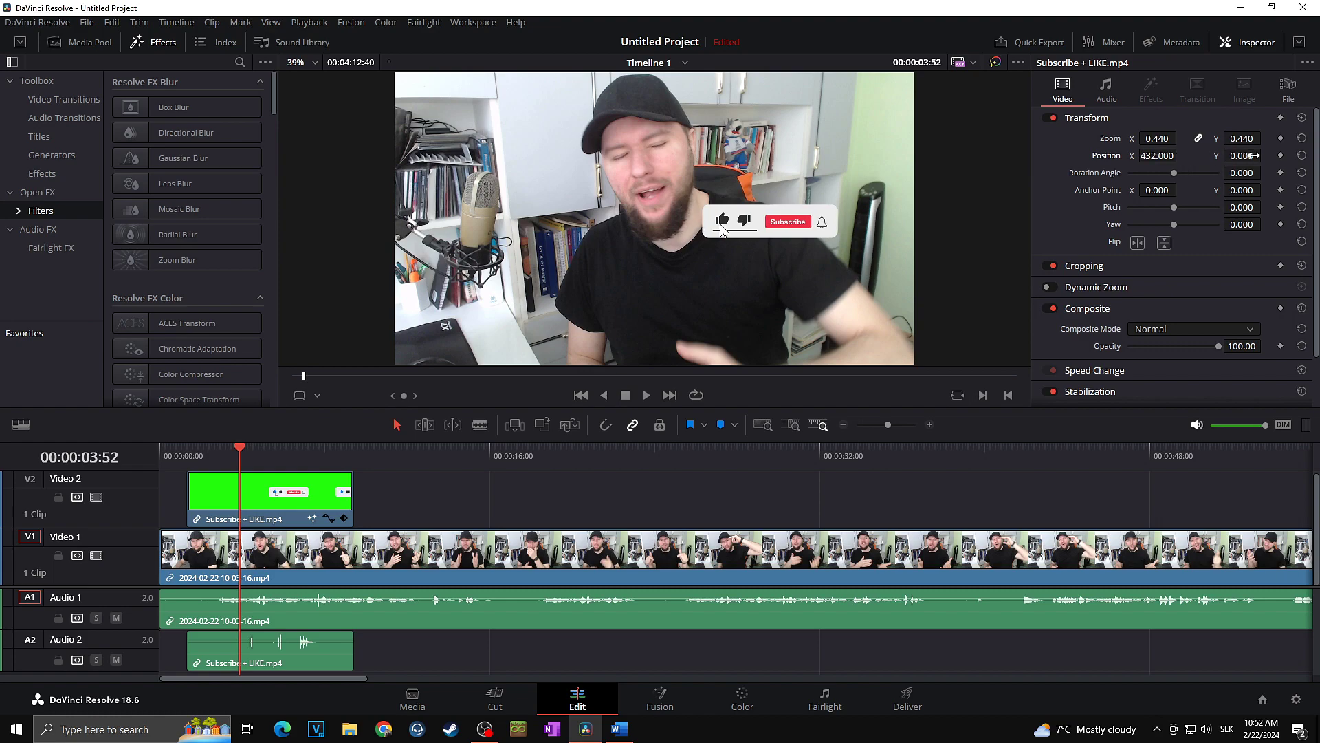
pyautogui.moveTo(1253, 155); pyautogui.dragTo(1265, 156)
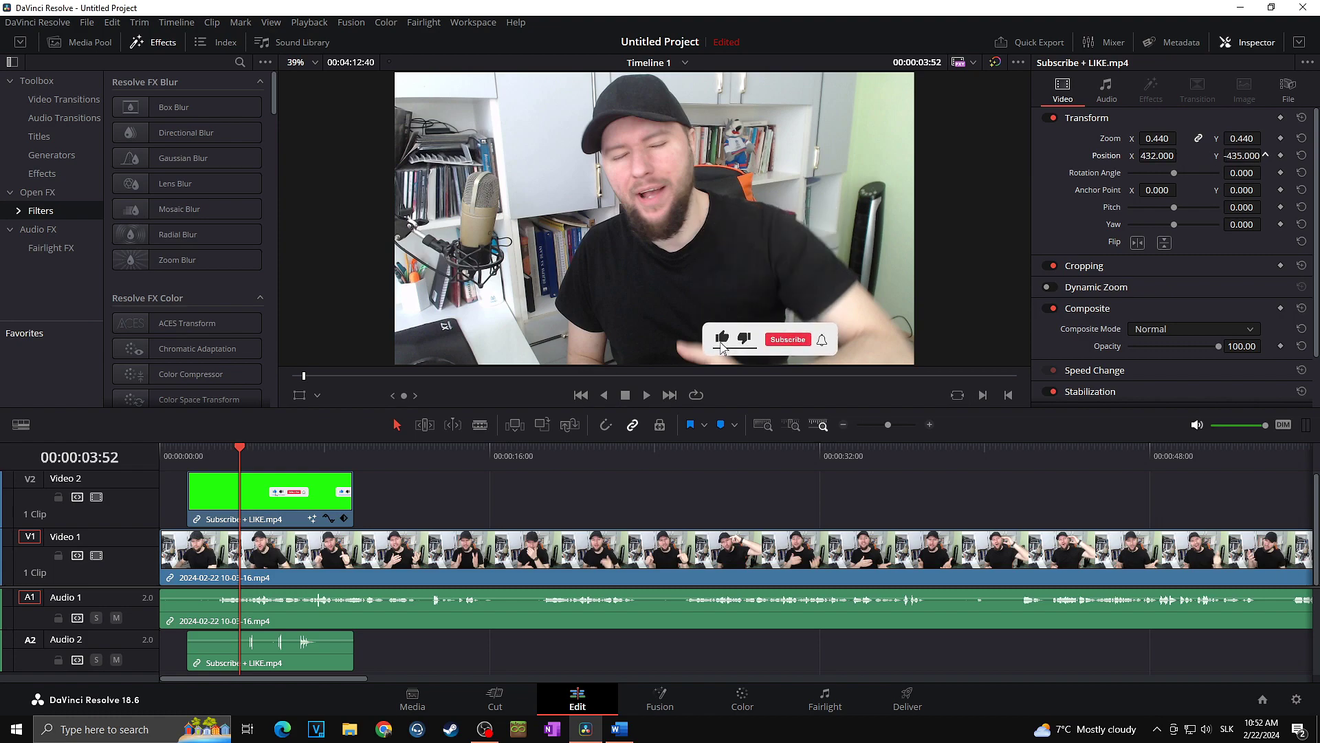